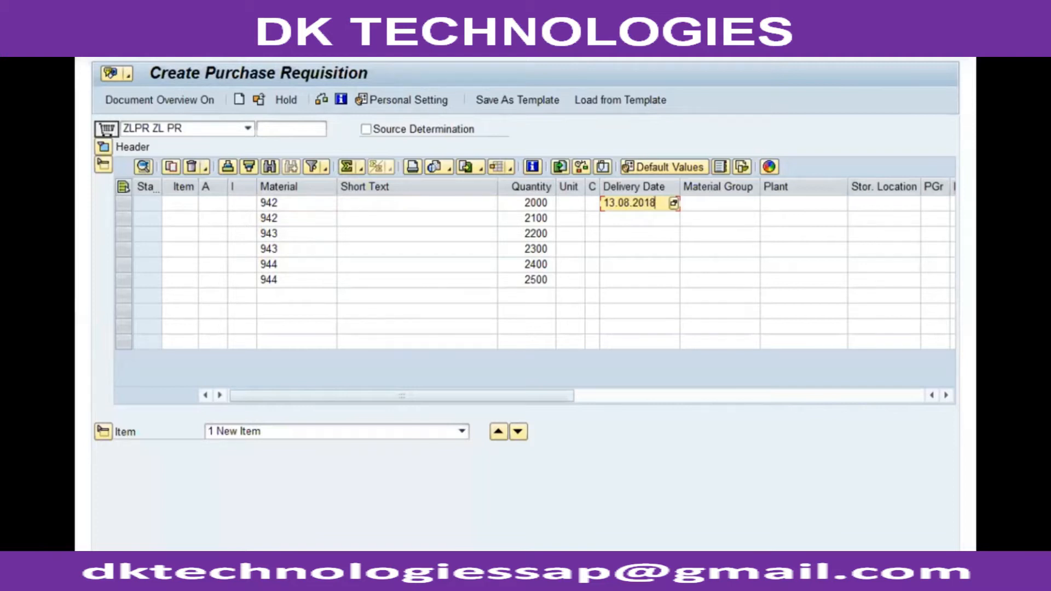
- Fill the delivery dates of requisition lines two to six with 14.08.2018, 14.08.2018, 16.08.2018, 15.08.2018 and 13.08.2018
left_click(648, 218)
type("14.08.2018")
key("Down")
type("14.08.2018")
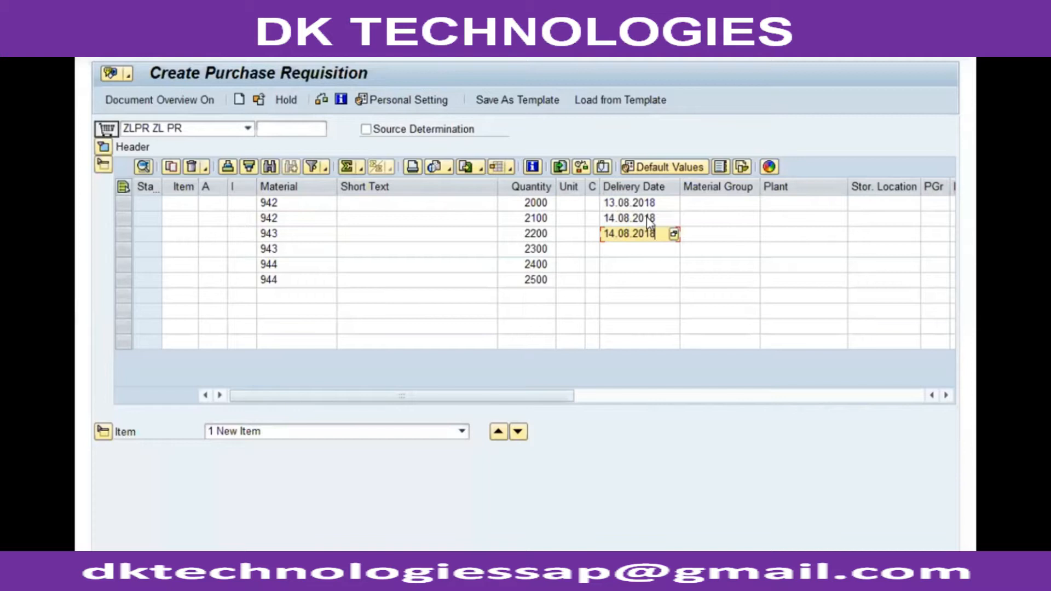
key("Down")
type("16.08.2018")
key("Down")
type("15.08.2018")
key("Down")
type("13.08.2018")
- Assign plants vgp1 and vgp2 alternately to the six requisition lines, starting with vgp1 on the first, and confirm the entries
key("Tab")
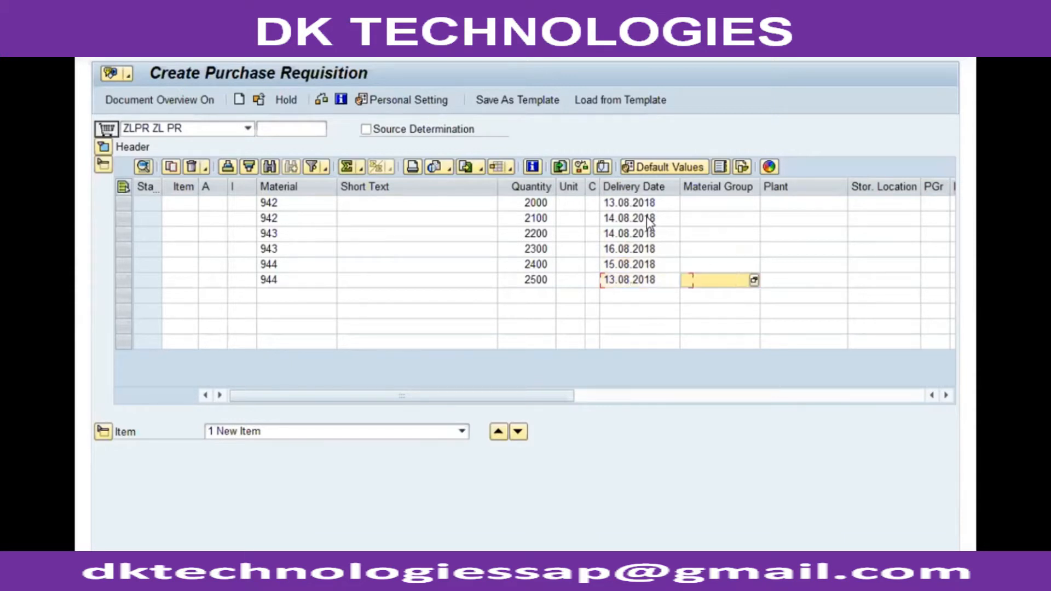
key("Tab")
type("vgp2")
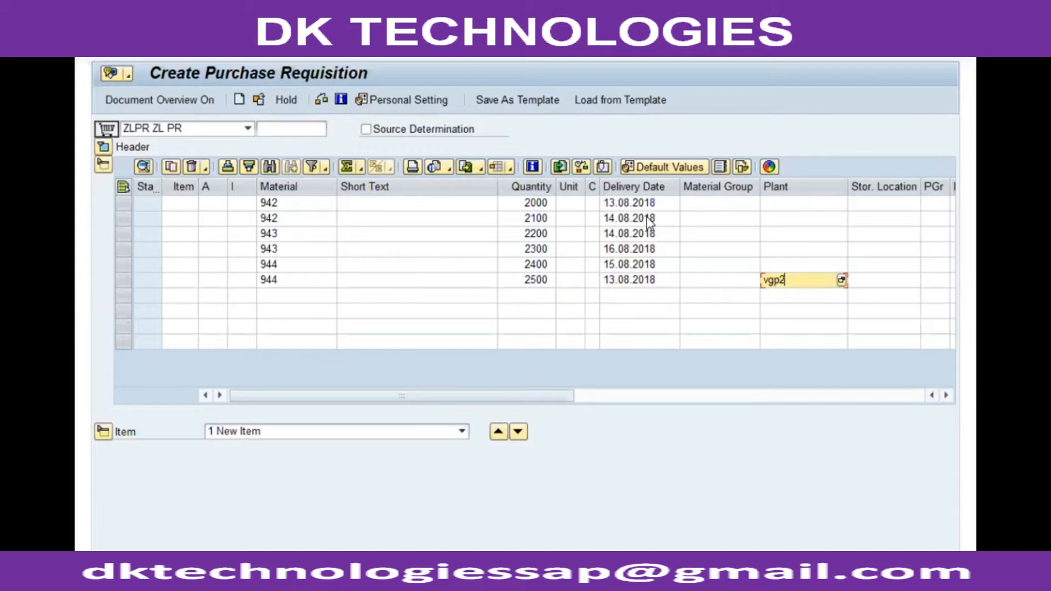
key("Up")
type("vgp1")
key("Up")
type("vg")
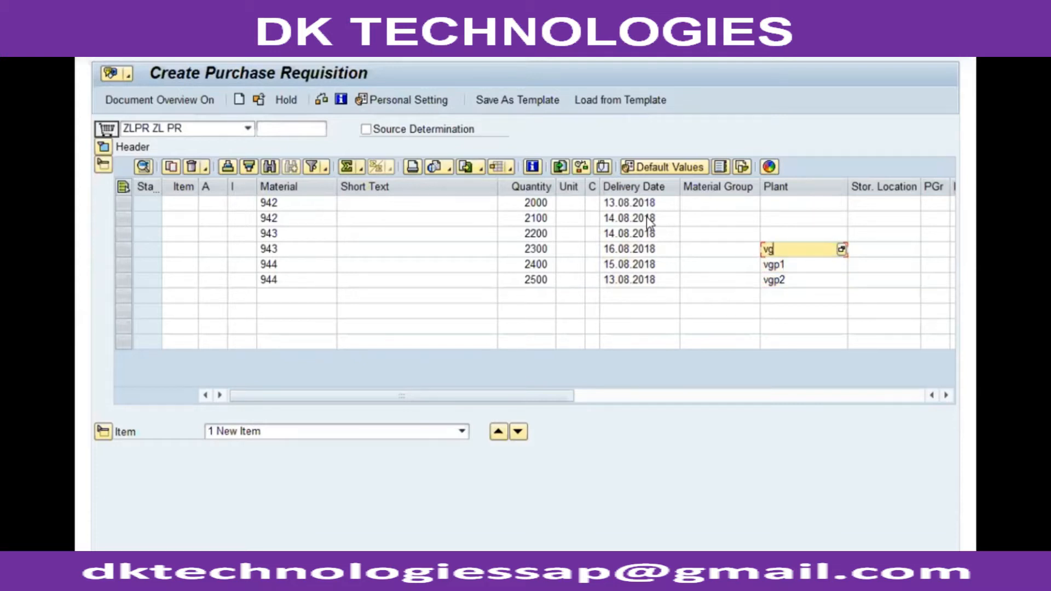
type("p2")
key("Up")
type("vgp1")
key("Up")
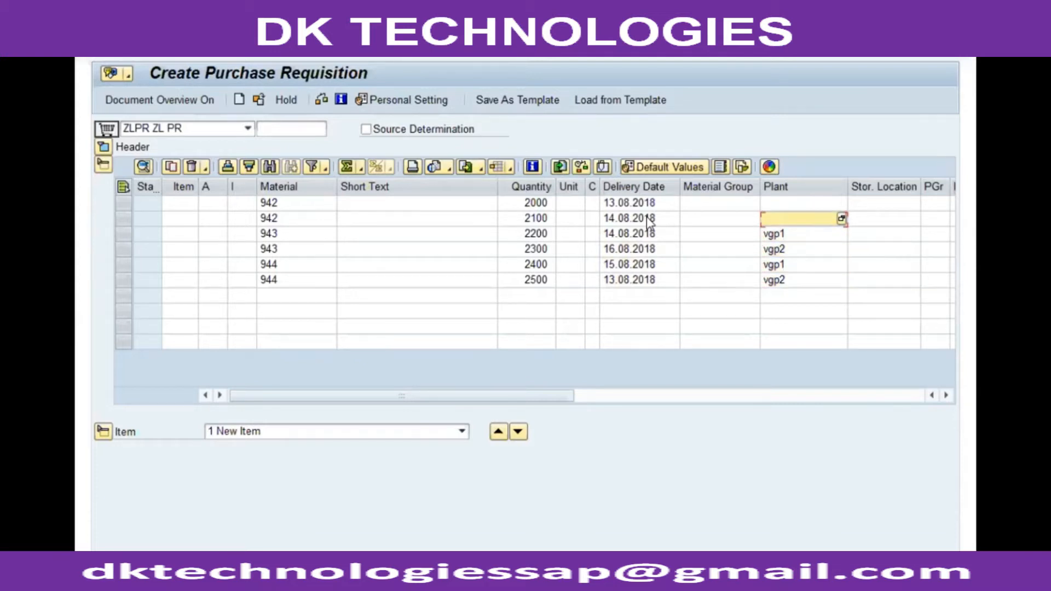
type("vgp2")
key("Up")
type("vg")
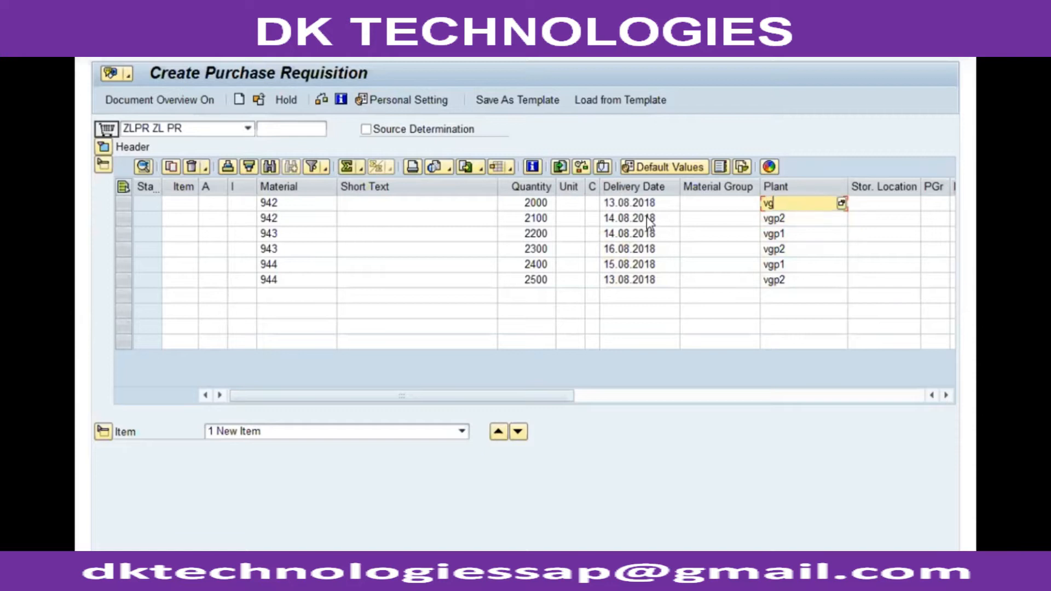
type("p1")
key("Return")
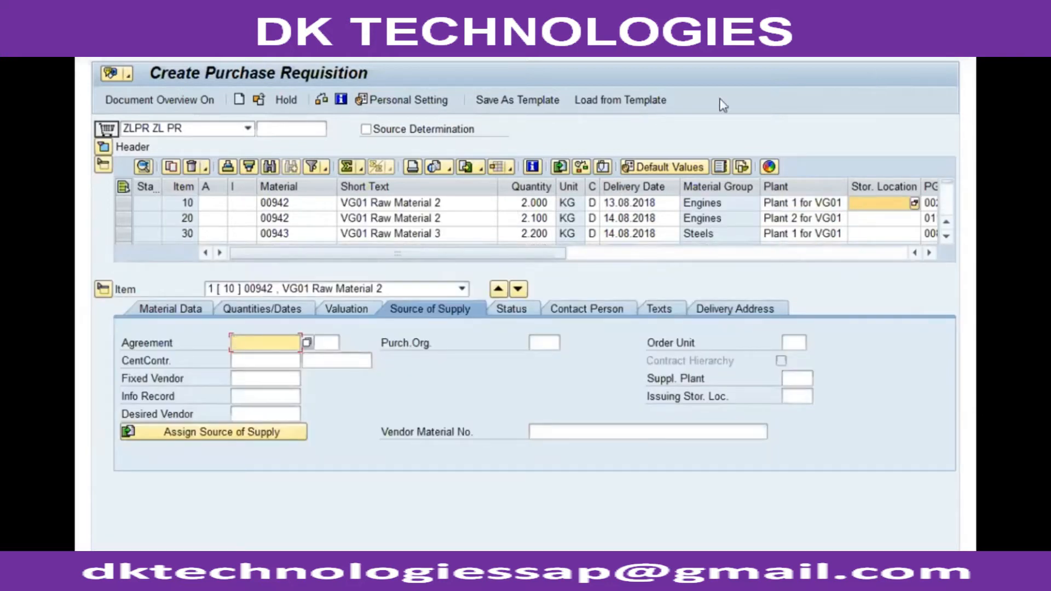
- Check and save the purchase requisition, and leave its creation screen
left_click(321, 100)
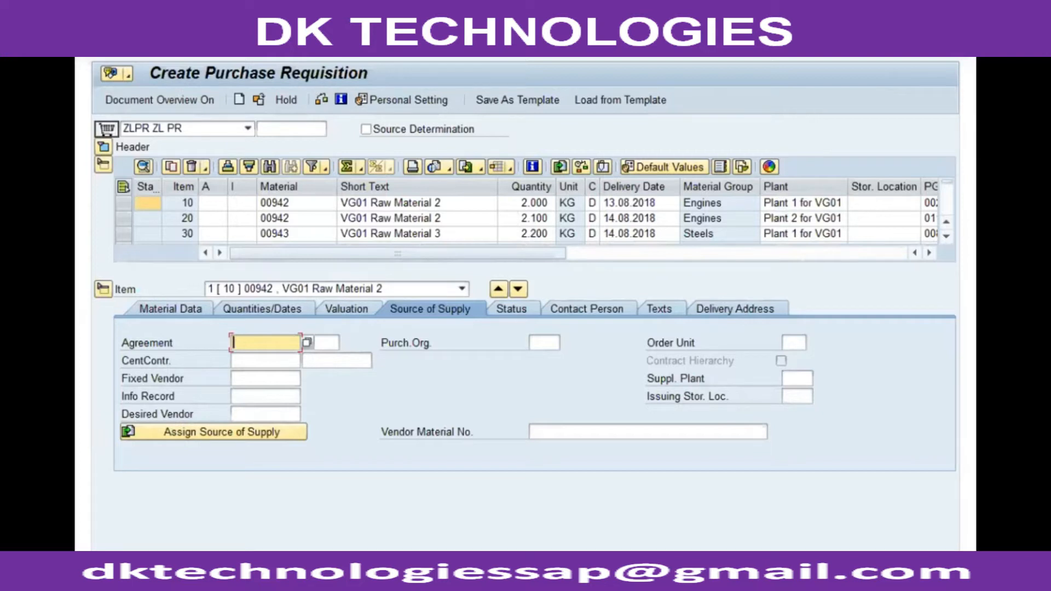
key("ctrl+s")
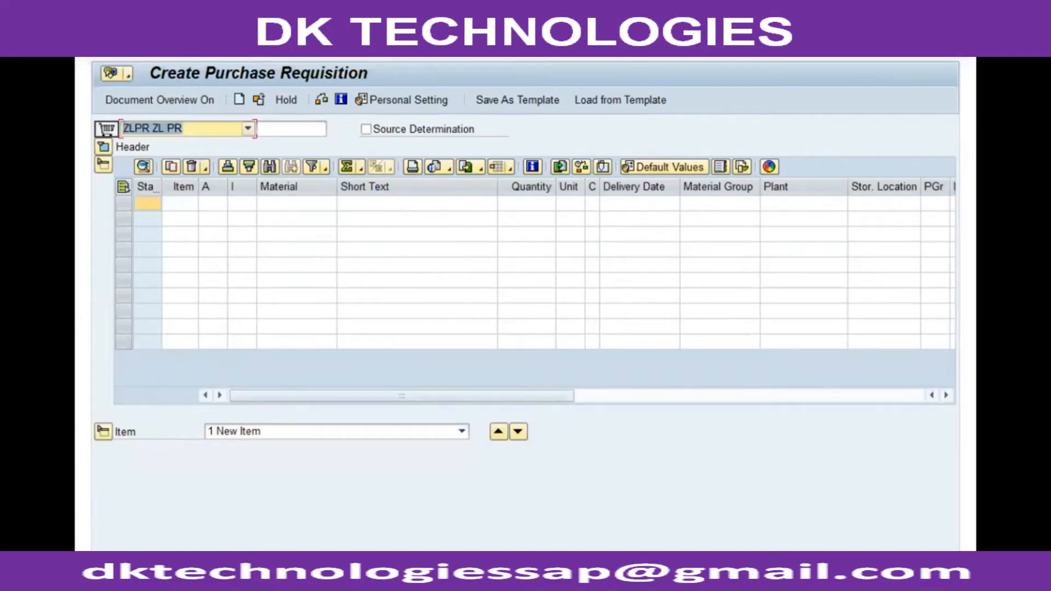
key("F3")
- Open the Create RFQ transaction and set the quotation deadline to 12.08.2018
left_click(236, 46)
left_click(169, 72)
left_click(108, 46)
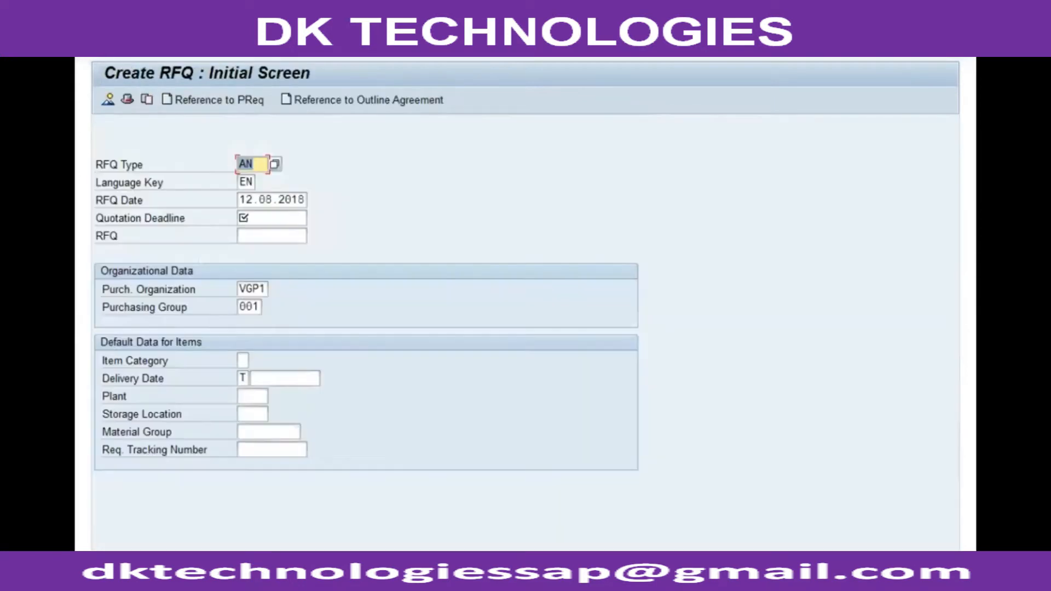
left_click(251, 216)
left_click(267, 233)
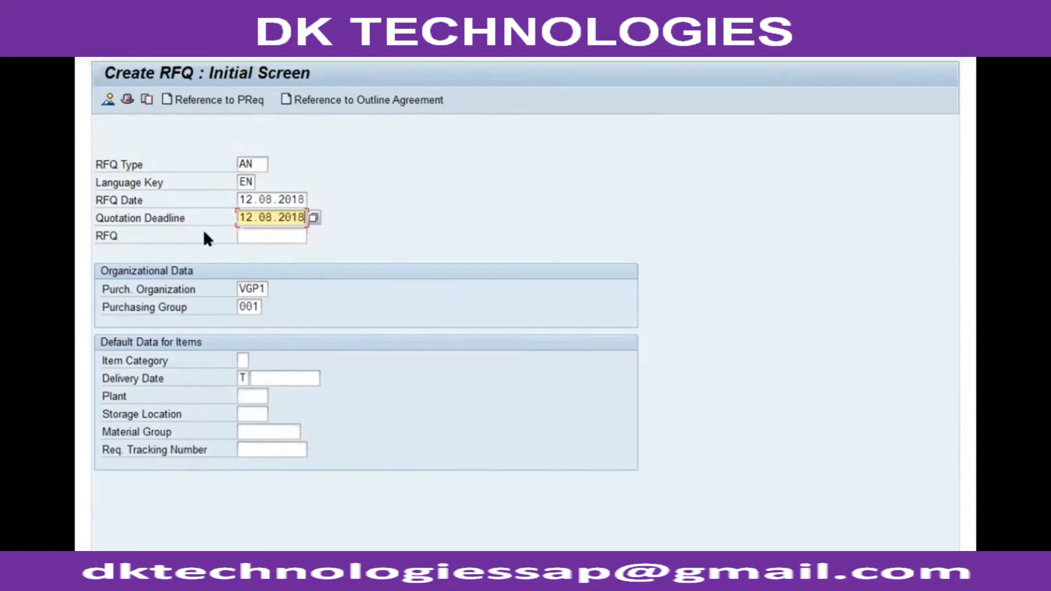
- Try to create the RFQ with reference to the purchase requisition number
left_click(196, 102)
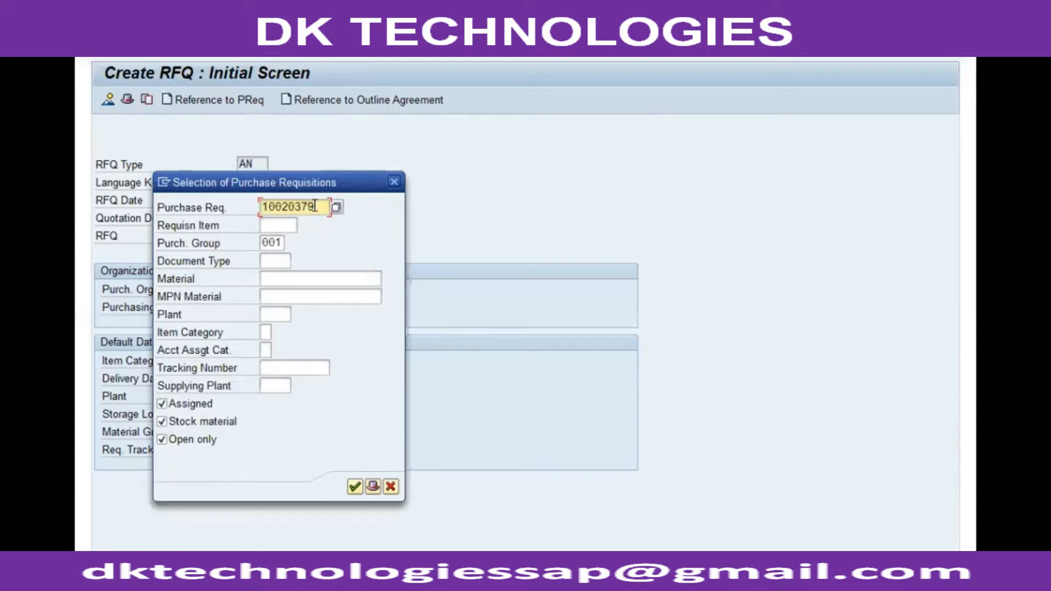
key("Return")
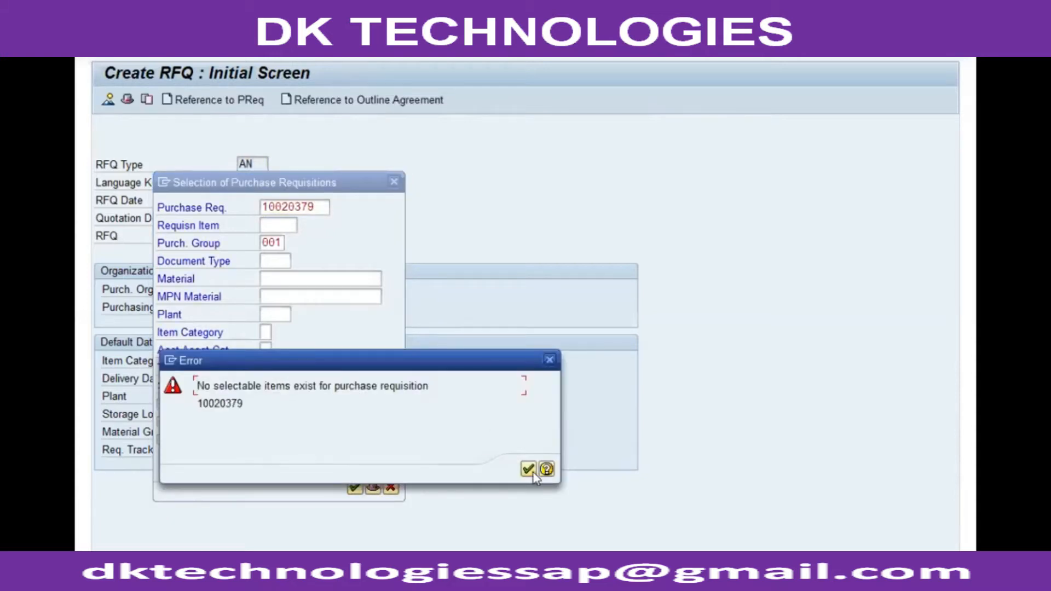
key("Return")
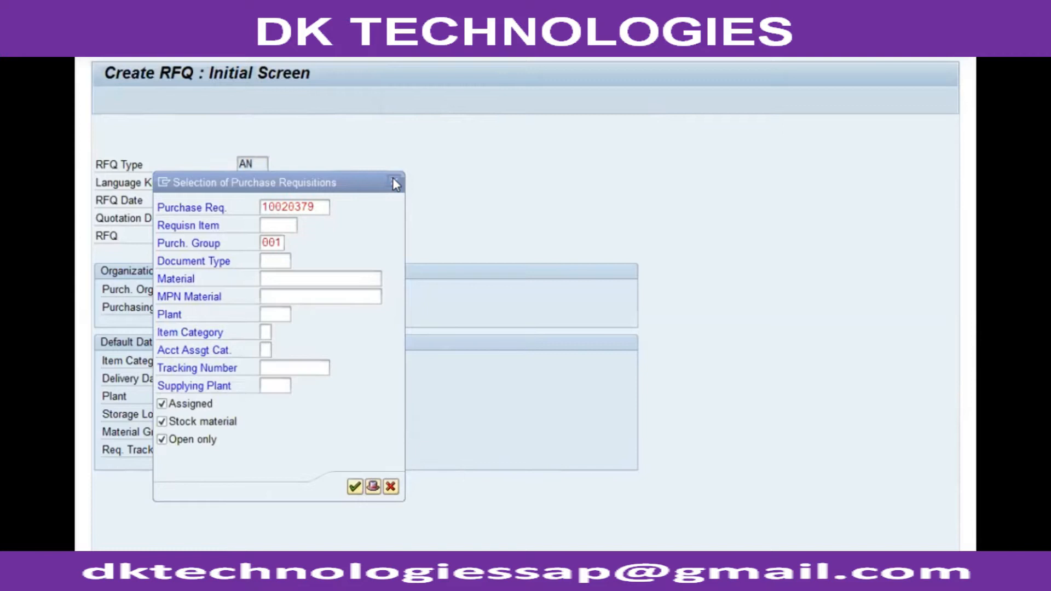
left_click(393, 181)
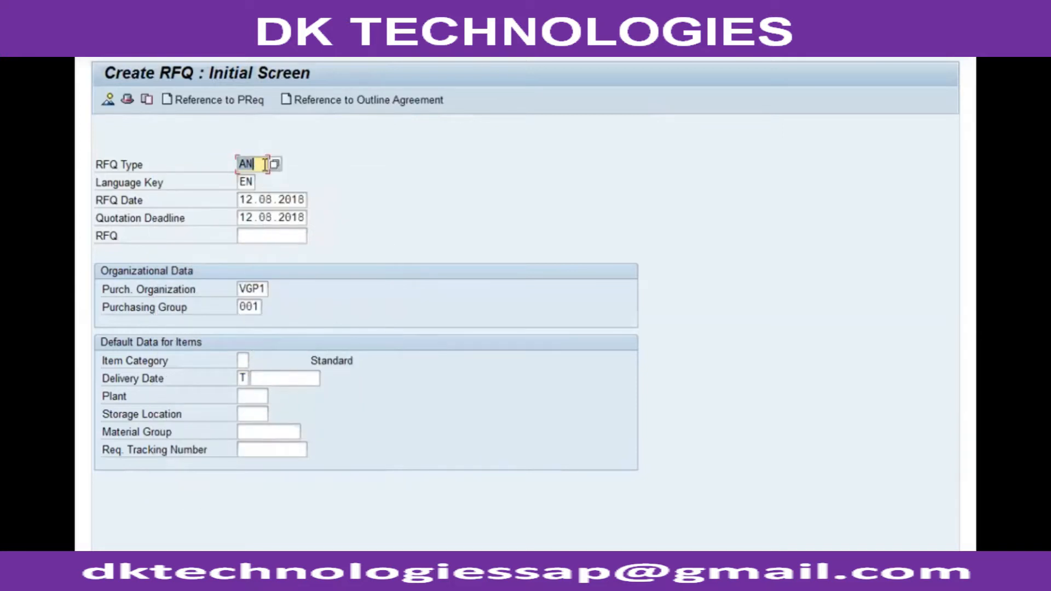
- Continue to the RFQ header data, set the collective number to vg001, and proceed to the item overview
left_click(259, 200)
key("Return")
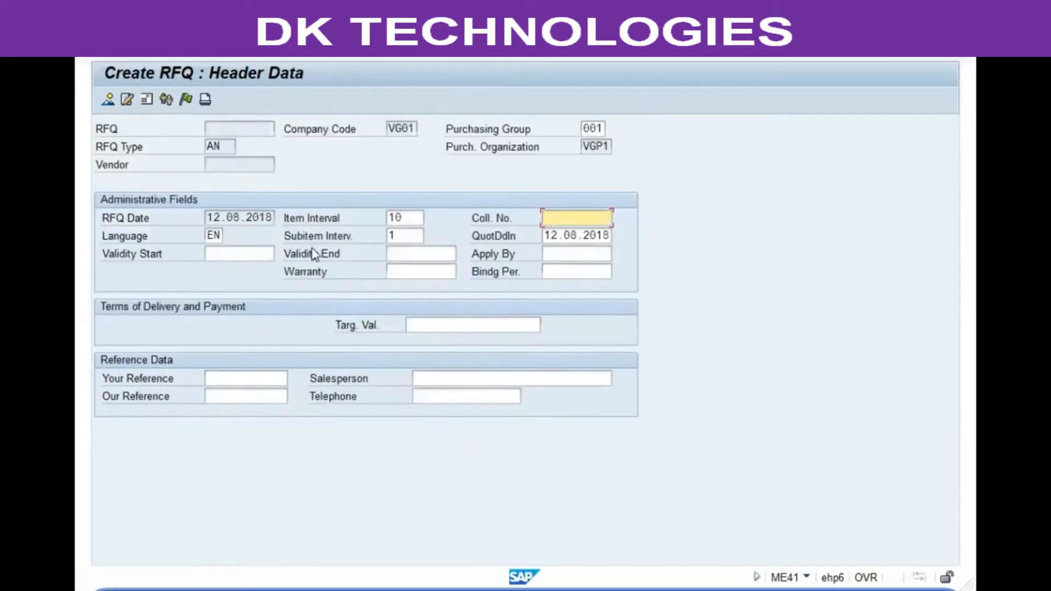
key("Return")
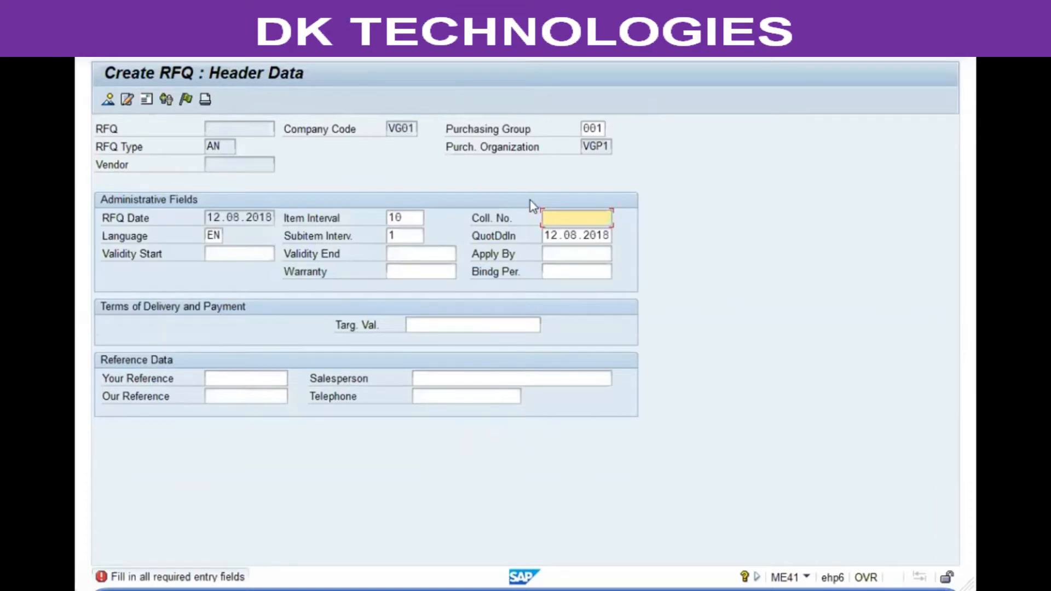
left_click(509, 221)
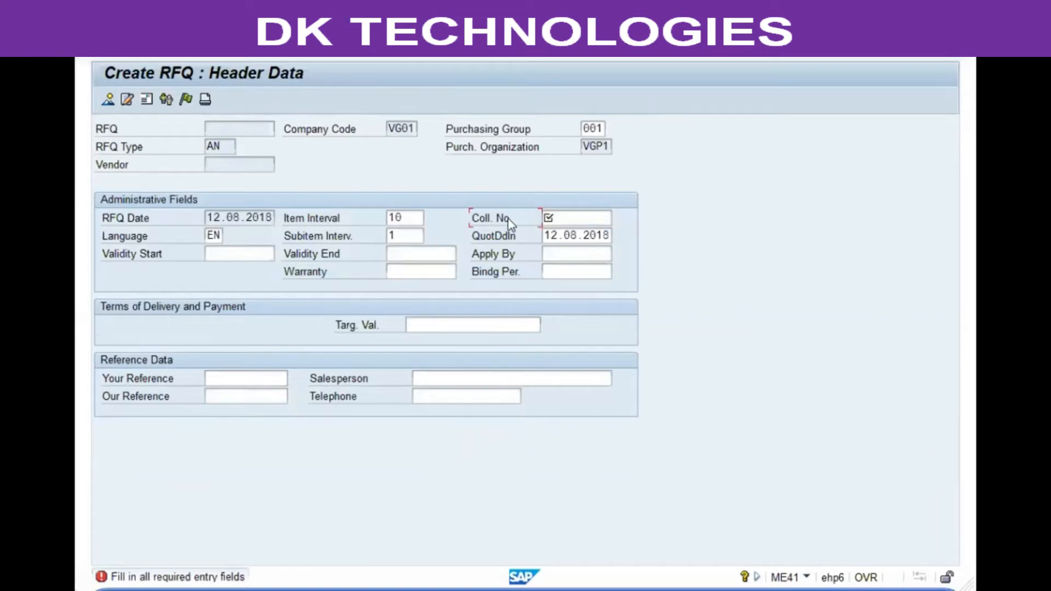
left_click(556, 219)
type("vg001")
key("Return")
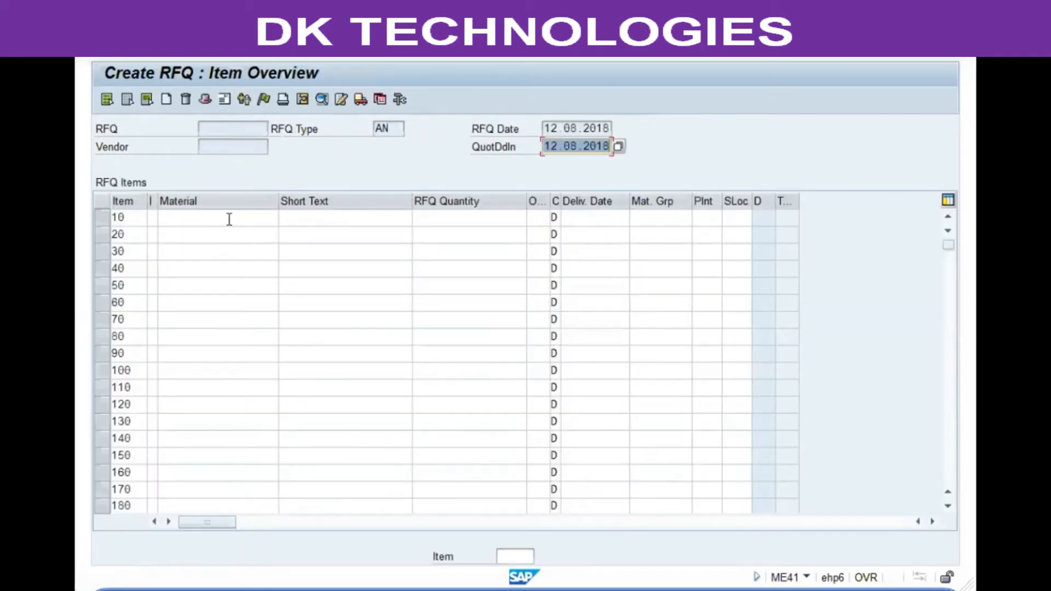
- Enter materials 942, 943 and 944 for RFQ items 10, 20 and 30
left_click(230, 220)
type("942")
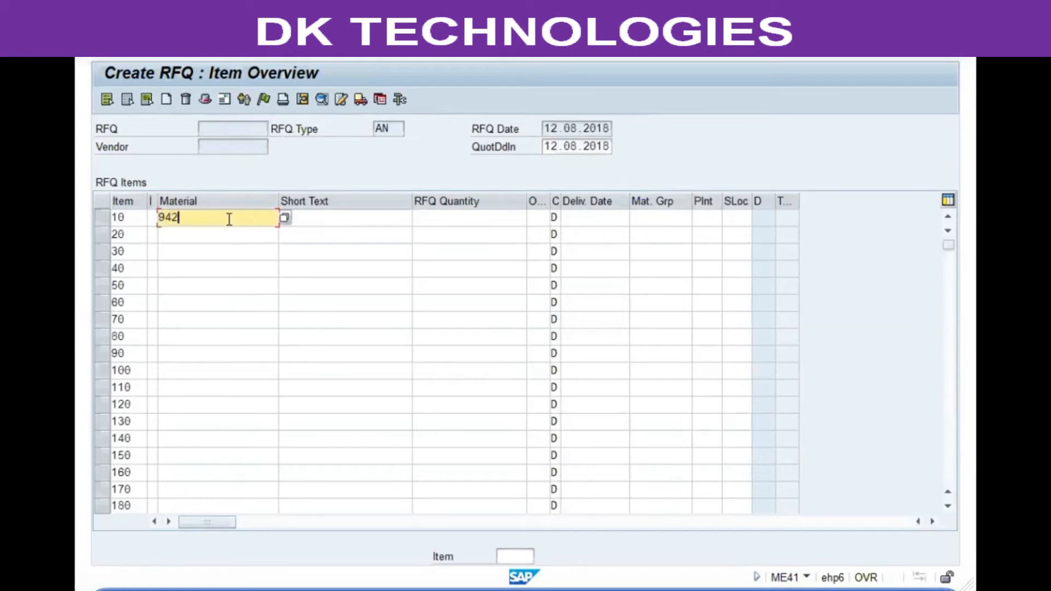
key("Down")
type("943")
key("Down")
type("944")
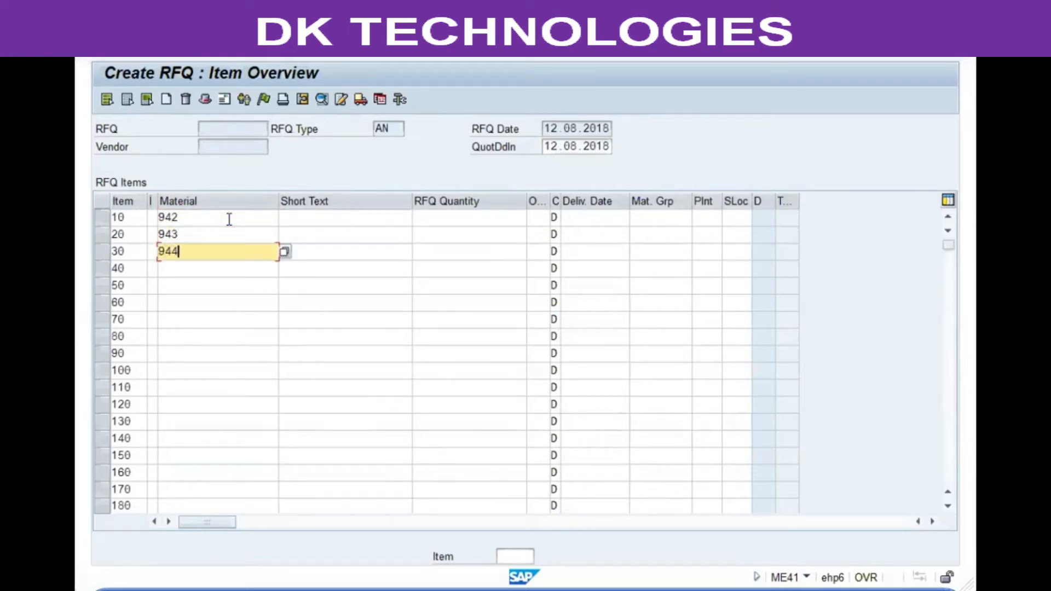
- Set the RFQ quantities to 2300 for item 10, 2400 for item 20 and 2500 for item 30
key("Tab")
key("Tab")
type("2500")
key("Up")
type("2400")
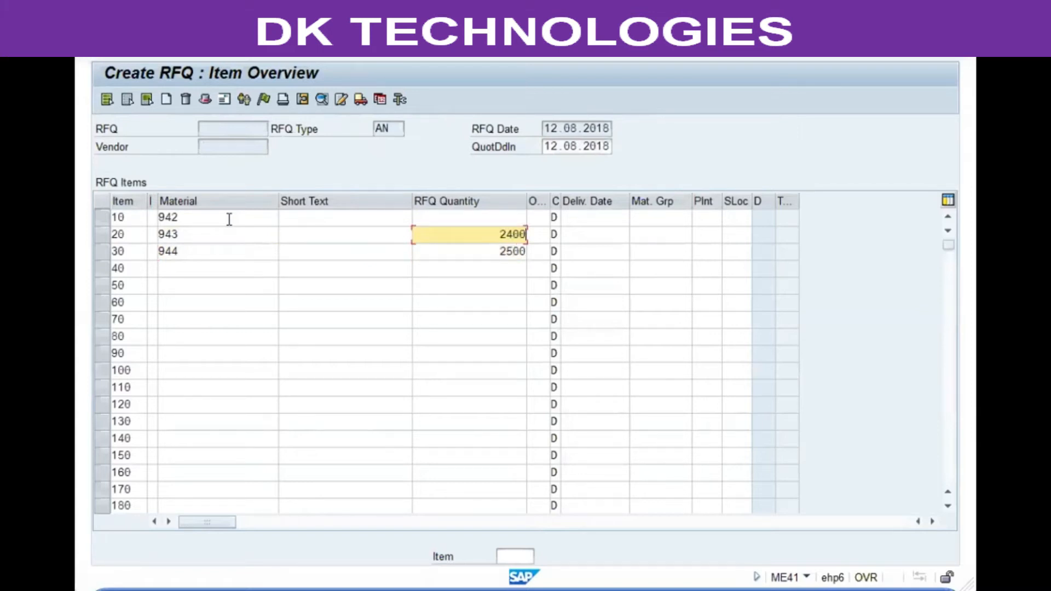
key("Up")
type("2300")
- Set the delivery dates of items 10, 20 and 30 to 14.08.2018, 13.08.2018 and 15.08.2018
key("Tab")
key("Tab")
key("Tab")
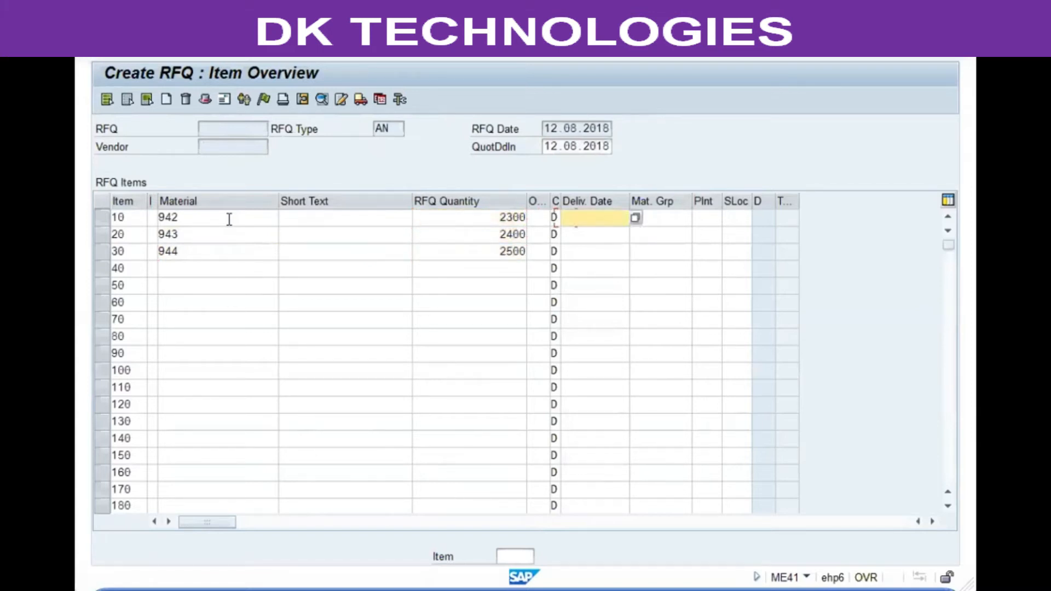
type("14.08.2018")
key("Down")
type("13")
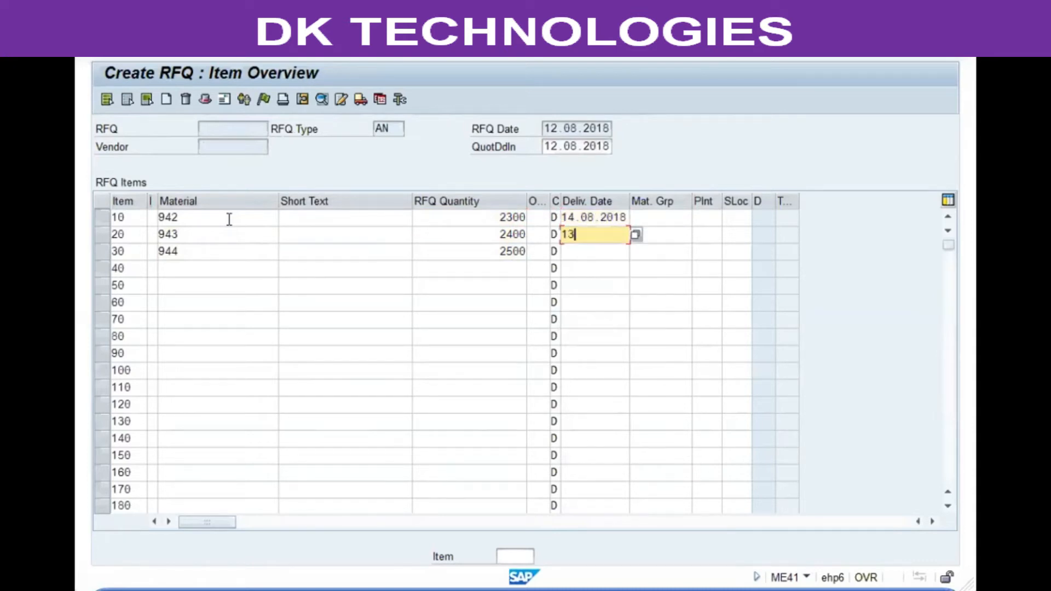
type(".08.2018")
key("Down")
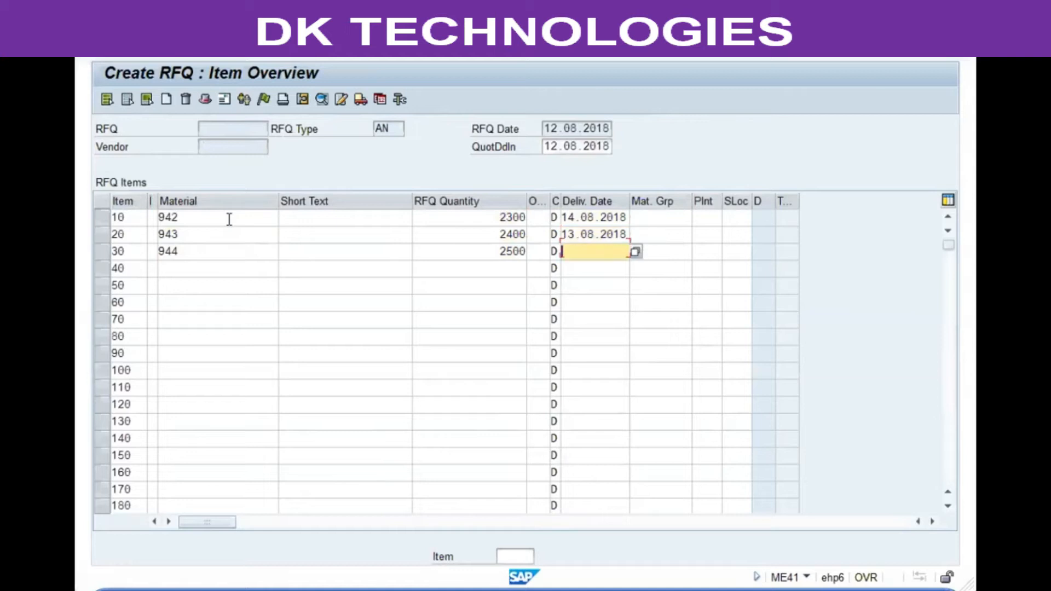
type("15.08.2018")
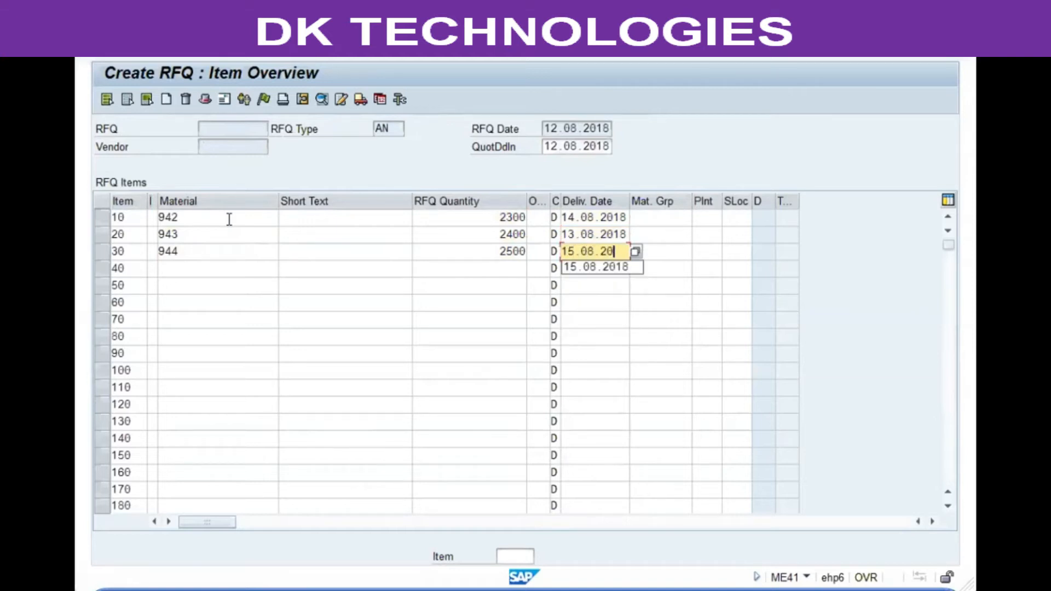
- Assign plant vgp1 to all three RFQ items and confirm the item entries
key("Tab")
key("Tab")
type("vgp1")
key("Up")
type("vgp1")
key("Up")
type("vgp1")
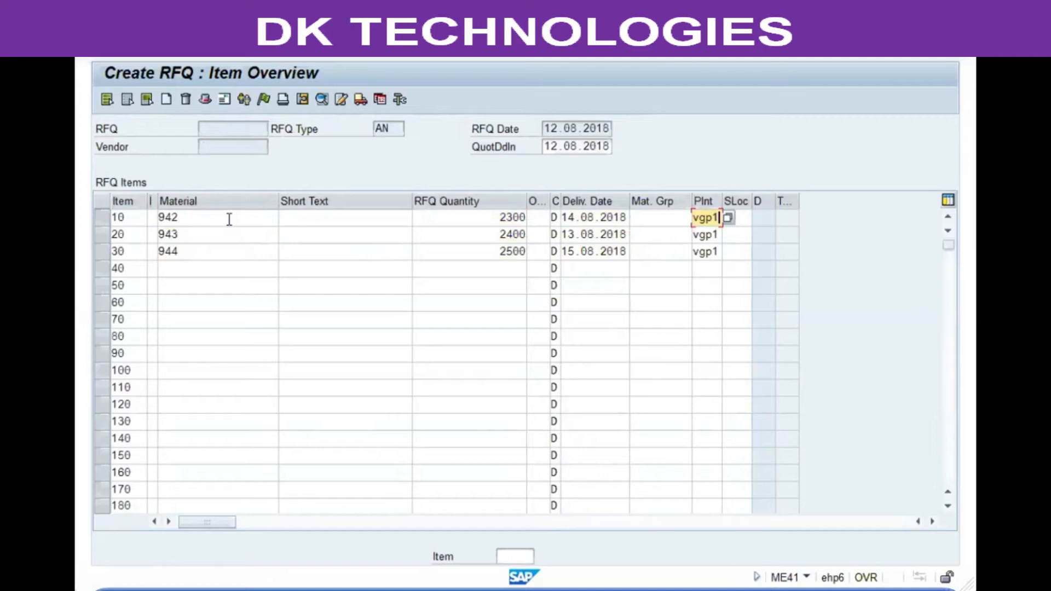
key("Return")
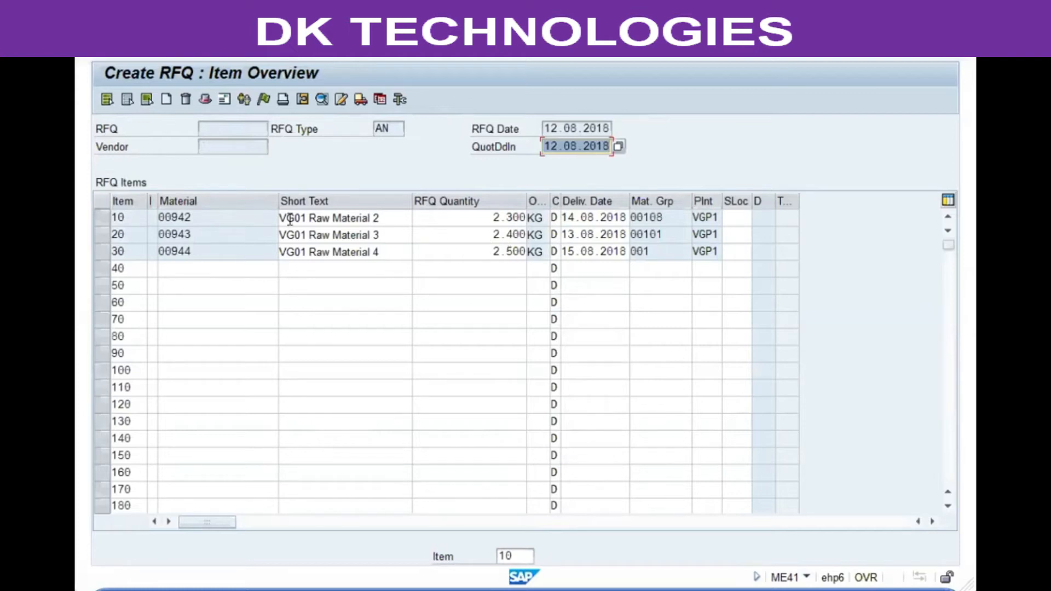
- Open the header texts of the RFQ
left_click(382, 251)
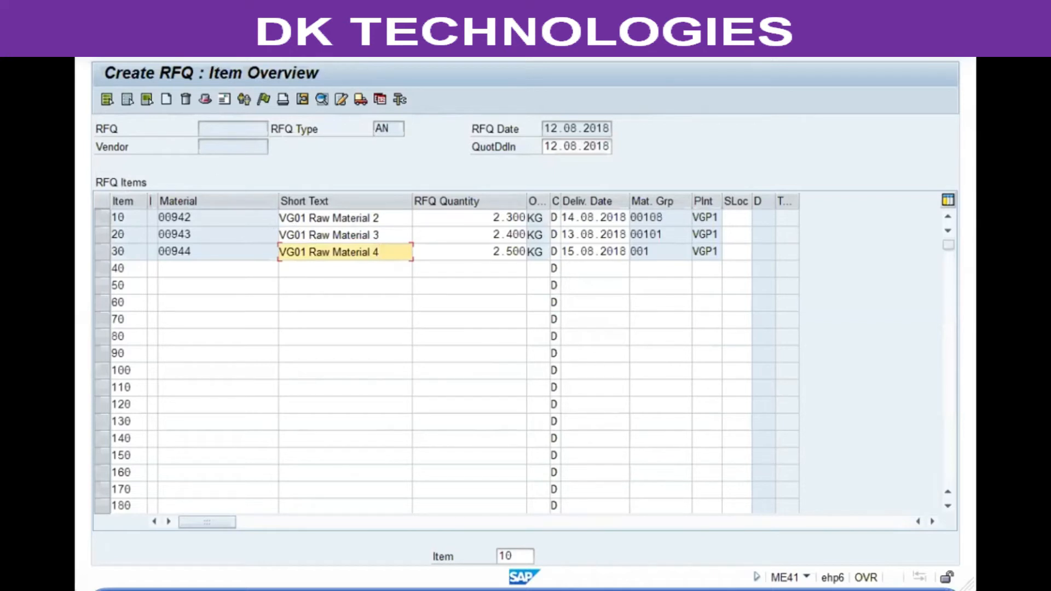
left_click(207, 45)
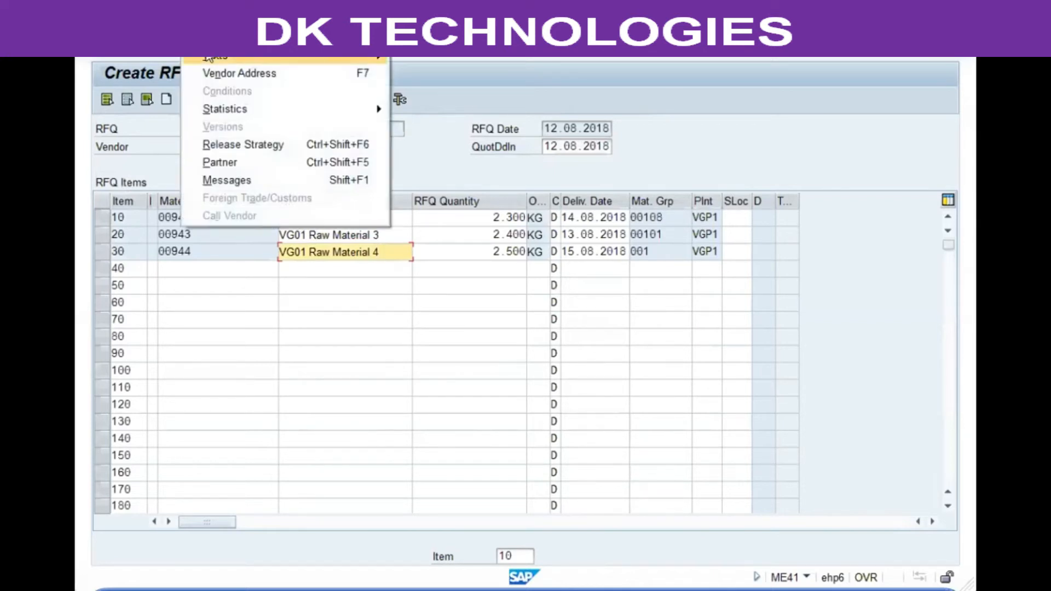
mouse_move(211, 57)
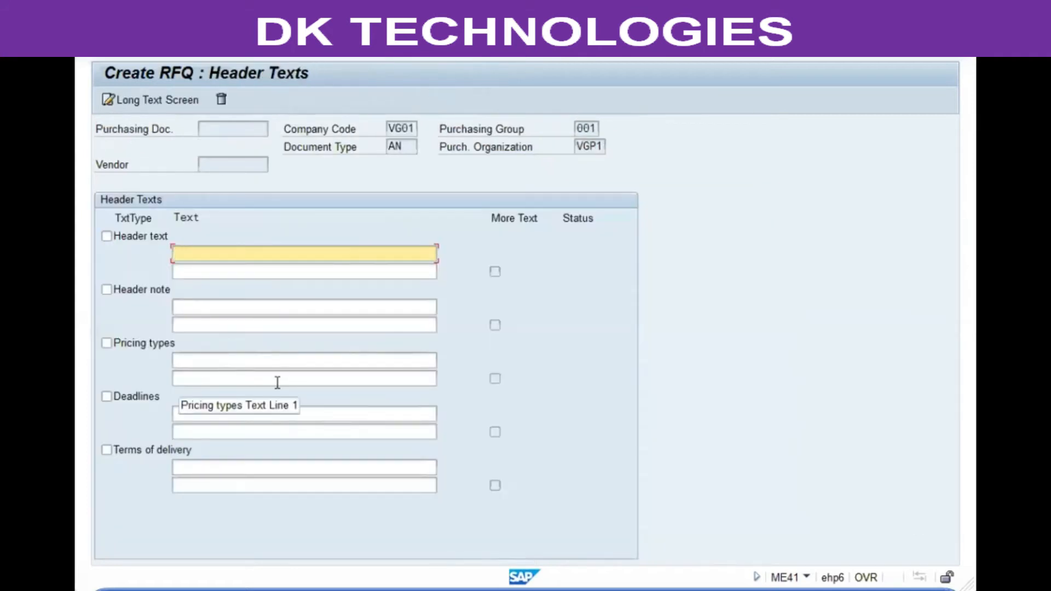
scroll(277, 383, "down", 2)
scroll(278, 383, "up", 2)
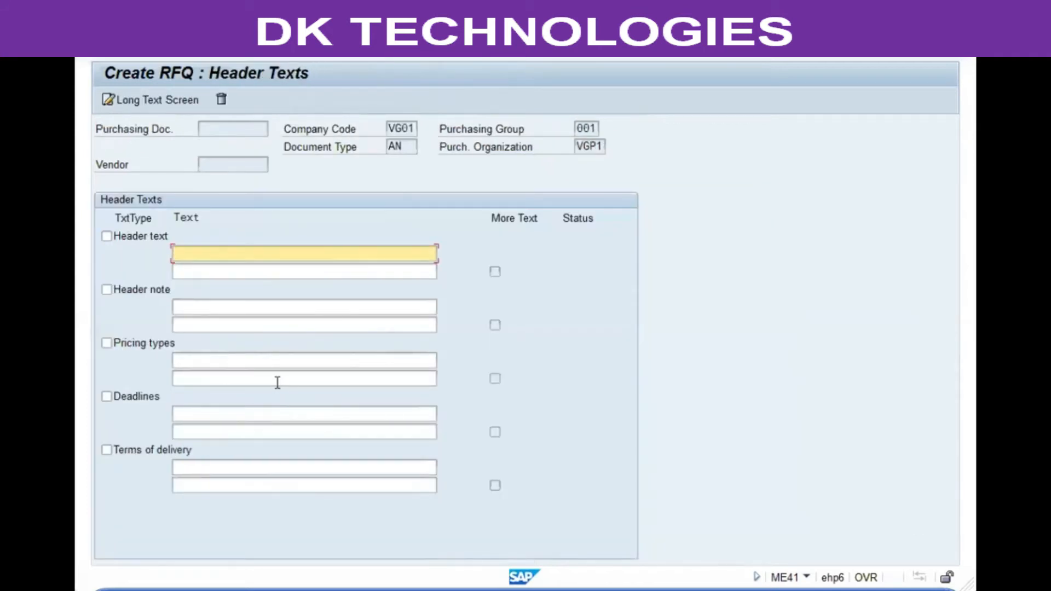
- Fill the two Pricing types text lines with "asmkdfsjn" and "lksajfdsjni"
key("Tab")
key("Tab")
key("Tab")
key("Tab")
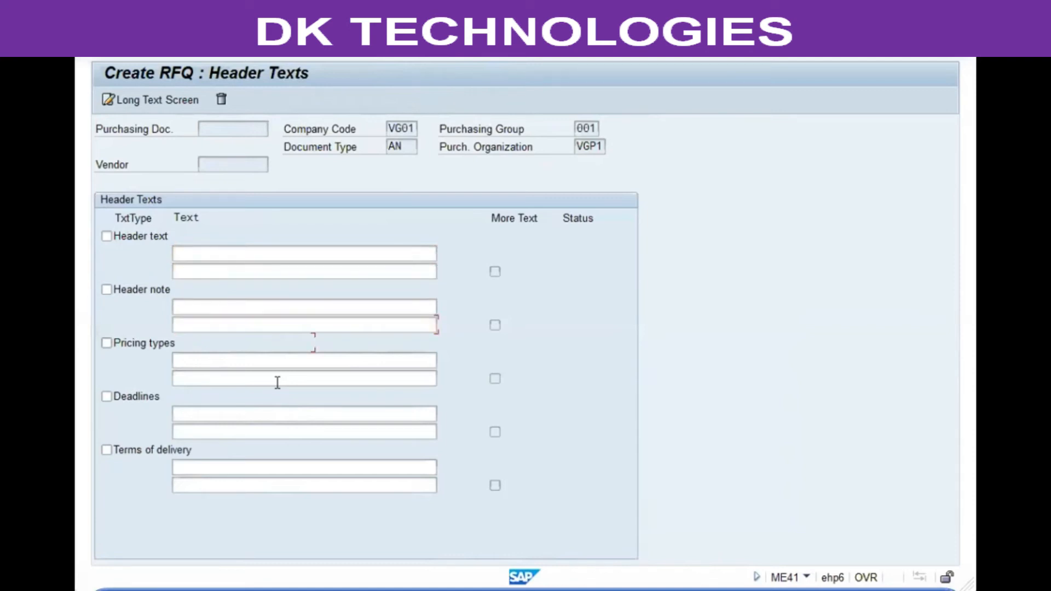
type("asmkdfsjn")
key("Tab")
type("lksajfdsjni")
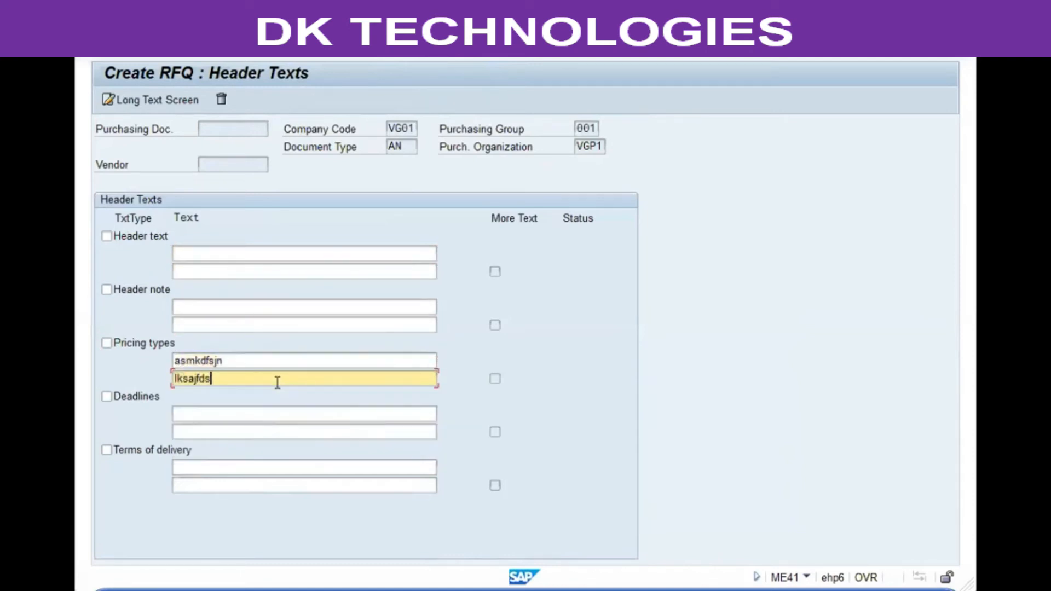
- Fill the two Deadlines text lines with "lkjsafkdsnfij" and "lkjafkldsjni"
key("Tab")
type("lkjsafkdsnfij")
key("Tab")
type("lkjafkldsjni")
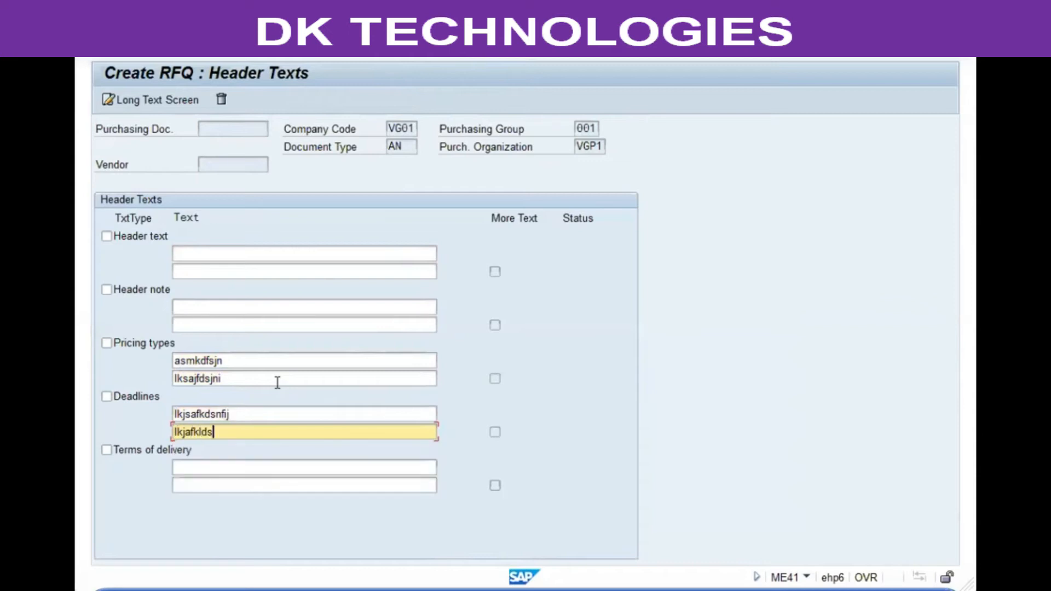
- Fill the two Terms of delivery text lines with "lkjasfkdsanfdsai" and "kjsafksdnfij"
key("Tab")
type("lkjasfkdsanfdsai")
key("Tab")
type("lkjsafksdnfij")
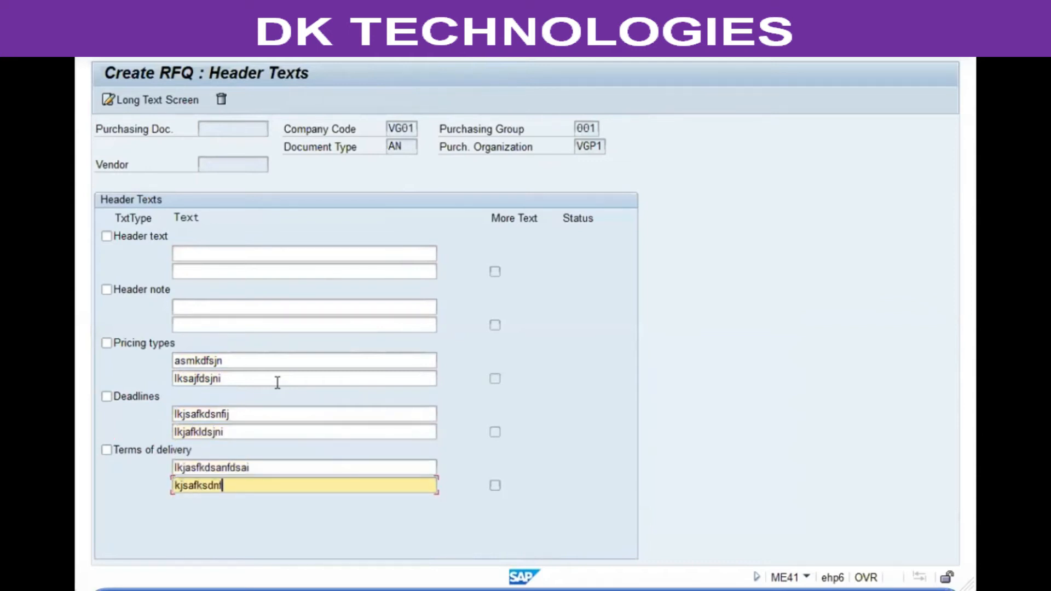
- Fill the two Shipping instructions text lines with "sajfdhsduaifnds" and "kjsafodsnmfusian"
key("Tab")
type("sajfdhsduaifnds")
key("Tab")
type("kjsafodsnmfusian")
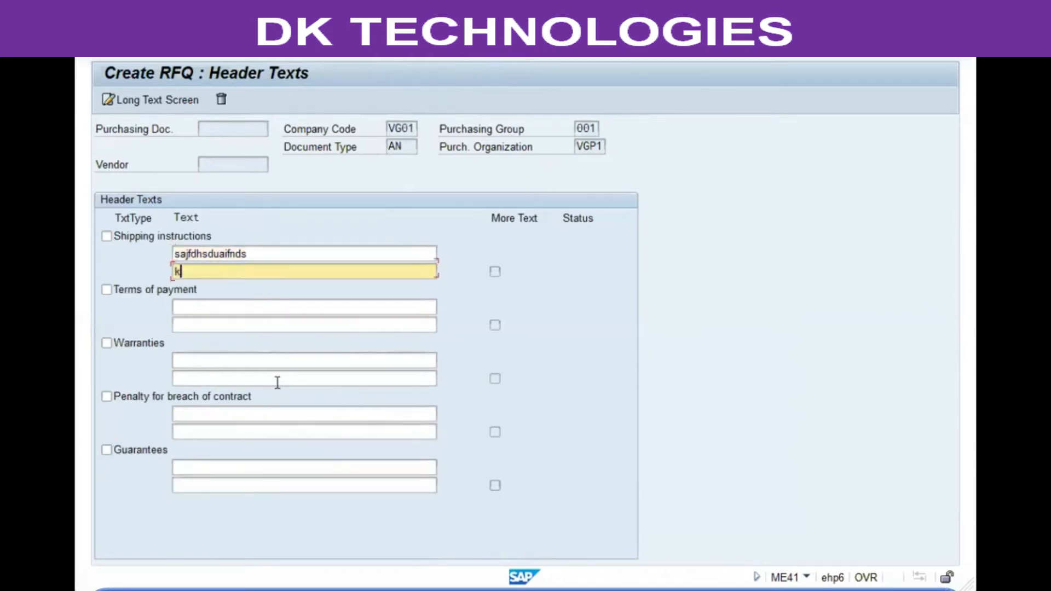
- Fill the two Terms of payment text lines with "klsjafkdsfndsi" and "lkajfdskfnsa"
key("Tab")
type("klsjafkdsfndsi")
key("Tab")
type("lkajfdskfnsa")
- Open the long text editor for the Warranties text, allowing the replacement of SAPscriptWord2007.dotm
key("Tab")
key("space")
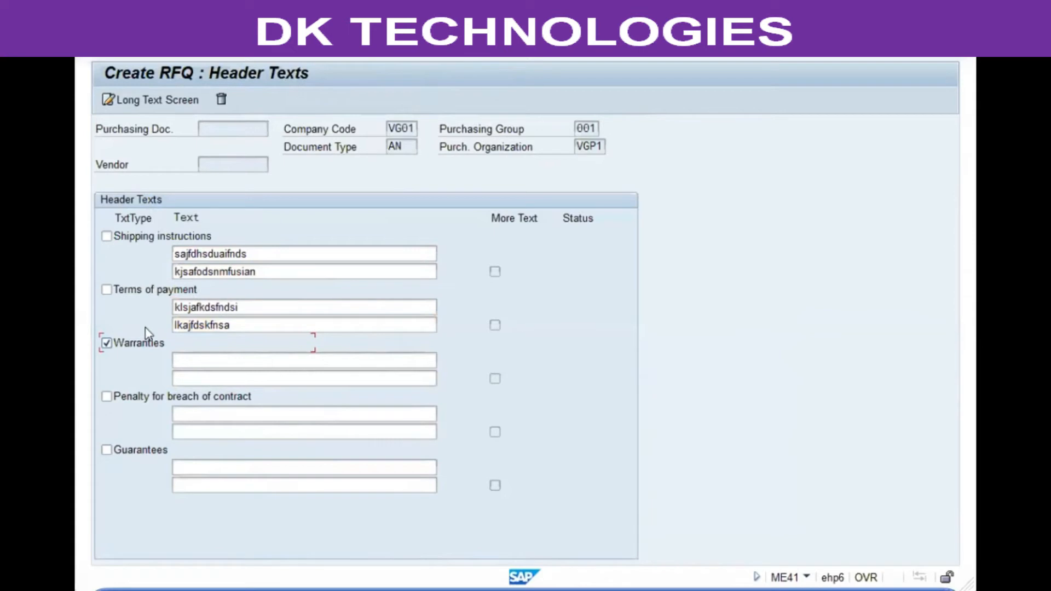
left_click(157, 103)
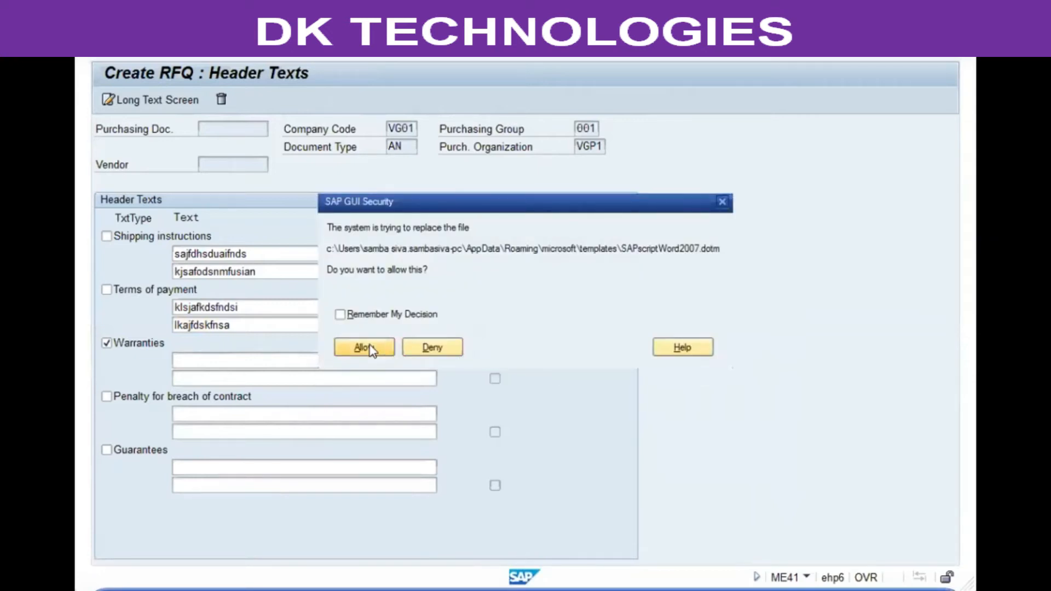
left_click(364, 349)
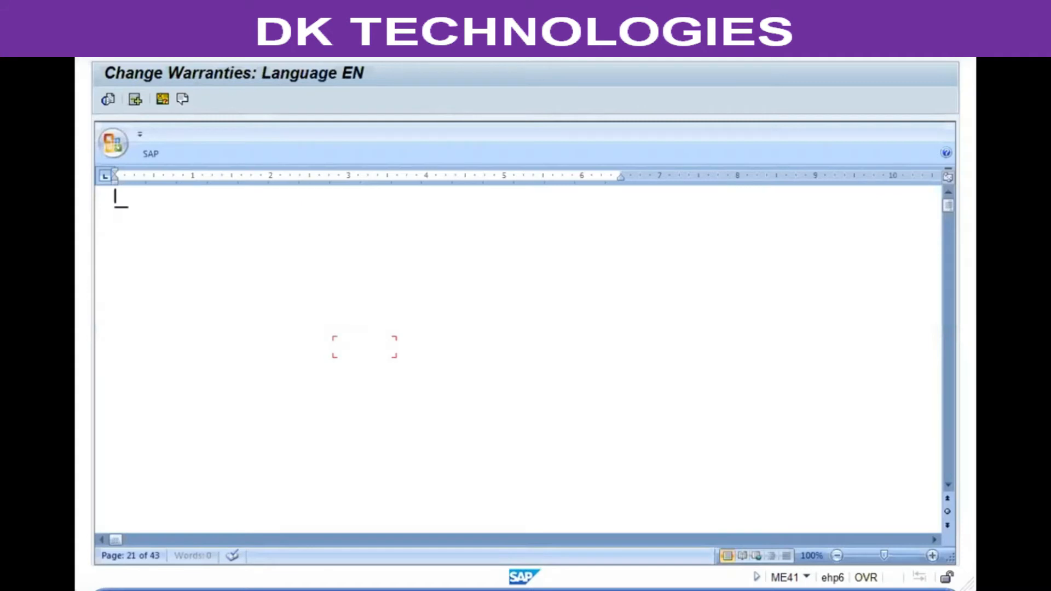
- Write the first four Warranties lines as "Sajdifhs8", "Safsdhf7d8sds", "Safdhsda87dsa" and "Safdasdf9dsds"
type("Sajdifhs8")
key("Return")
type("Safsdhf7d8sds")
key("Return")
type("Safdhsda87dsa")
key("Return")
type("Safdasdf9dsds")
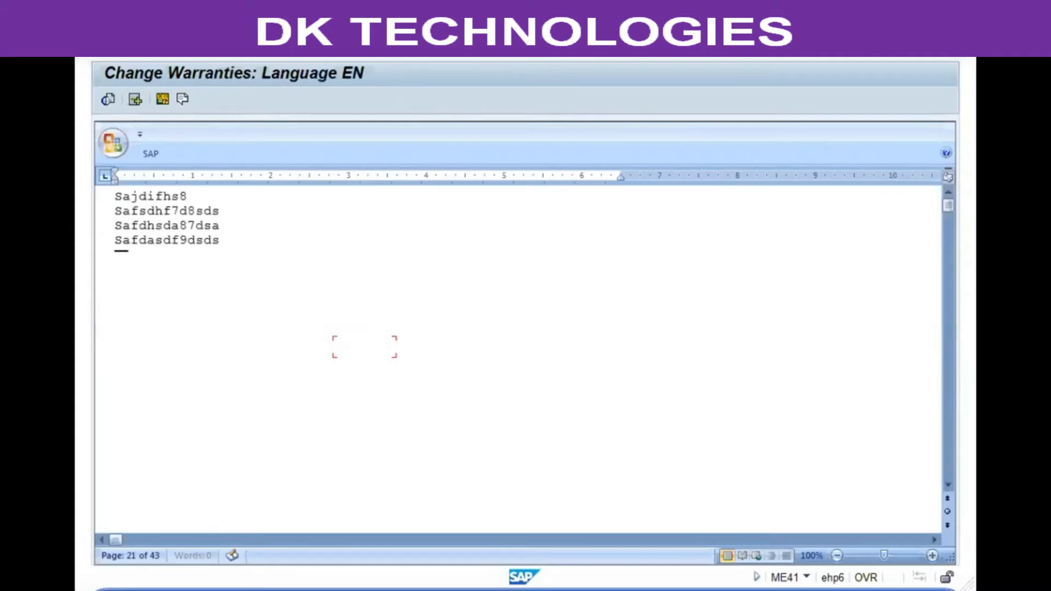
- Add three more Warranties lines reading "Sdfhsad8f9ds", "Sfdjsd0a9fds" and "Sdfjsdasdfjksd2"
key("Return")
type("Sdfhsad8f9ds")
key("Return")
type("Sfdjsd0a9fds")
key("Return")
type("sdfjsdasdfjksda")
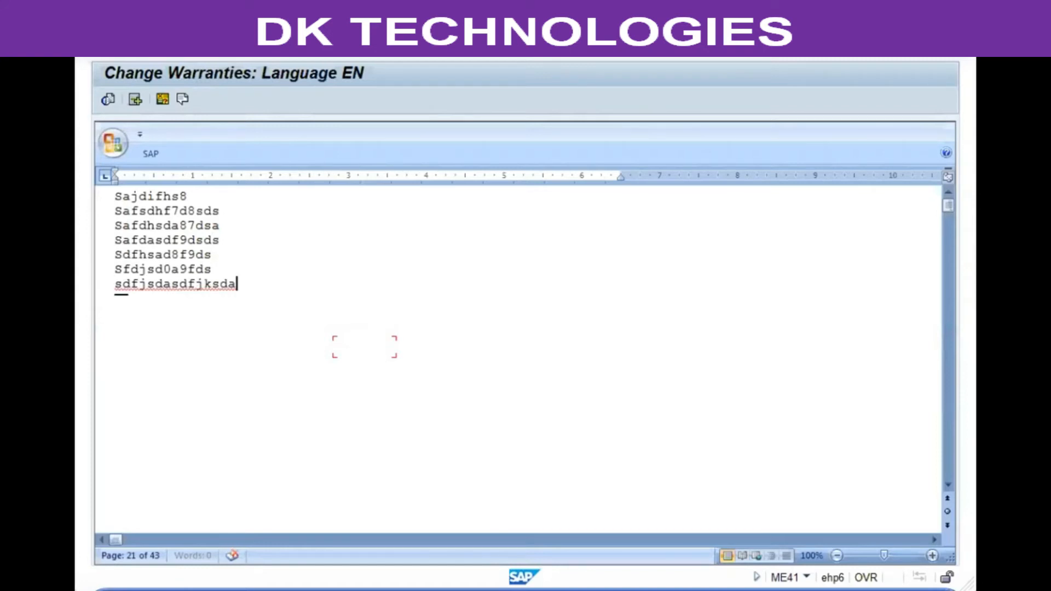
key("shift+Left")
type("2")
- Add the Warranties lines "Sadkfjdsaio3a", "Sakdjfh8d7s" and "sdhty2", and return to the RFQ item overview
key("Return")
type("sadkfjdsaio3a")
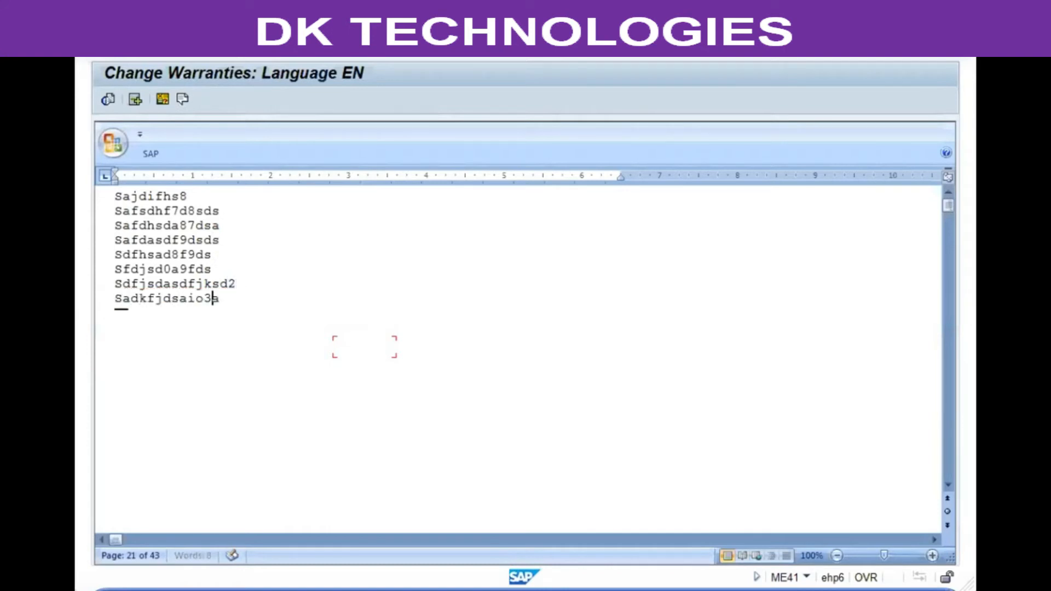
key("Return")
type("sakdjfh8d7s")
key("Return")
type("sdhty")
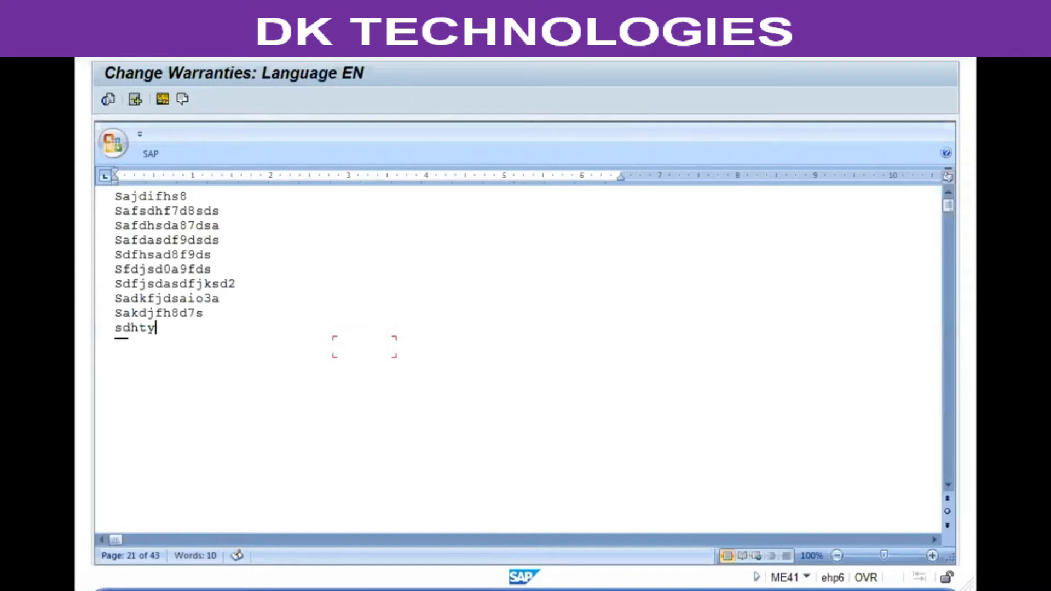
type("2")
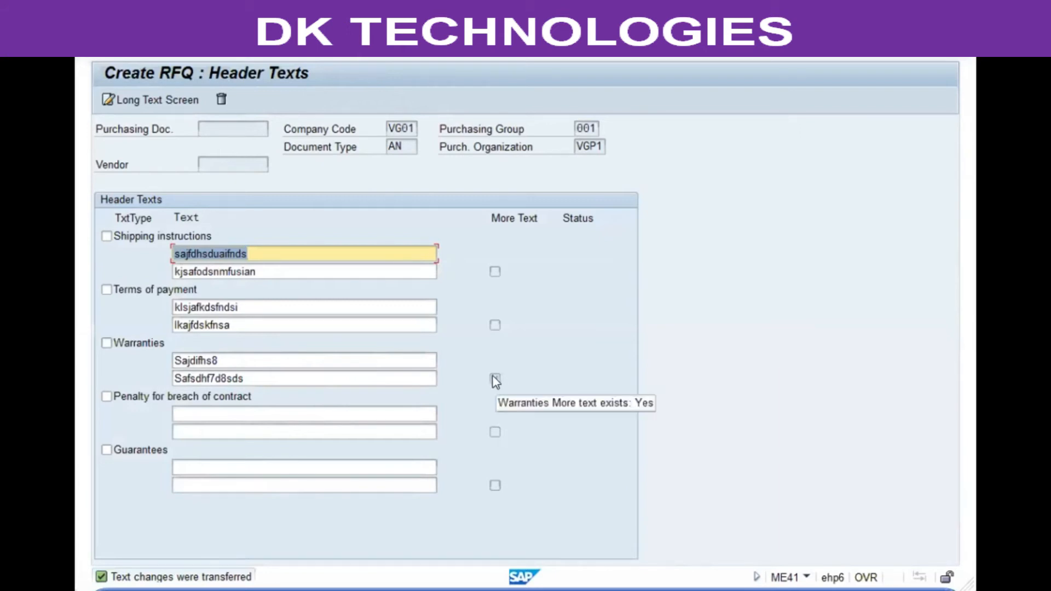
left_click(290, 50)
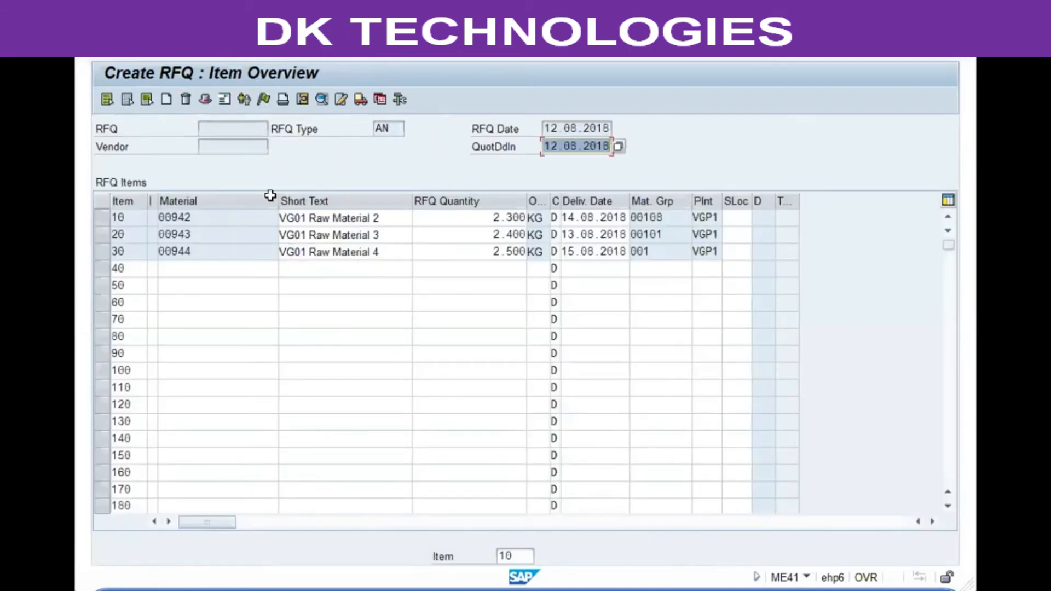
- Assign VG01 Regular Vendor 1 as the RFQ vendor, found through the purchasing vendor search for organization VGP1
left_click(225, 100)
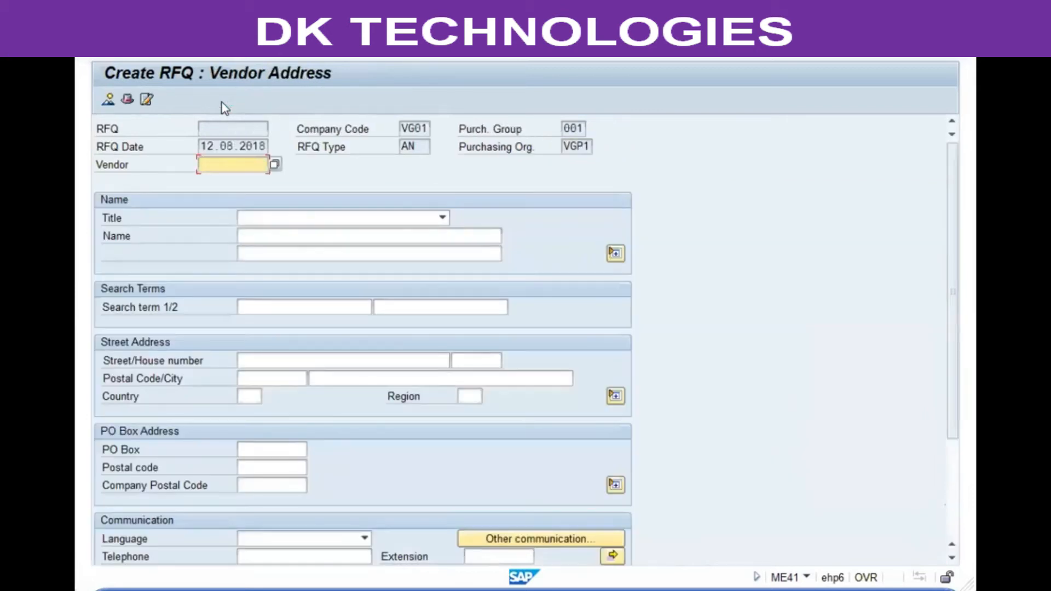
key("F4")
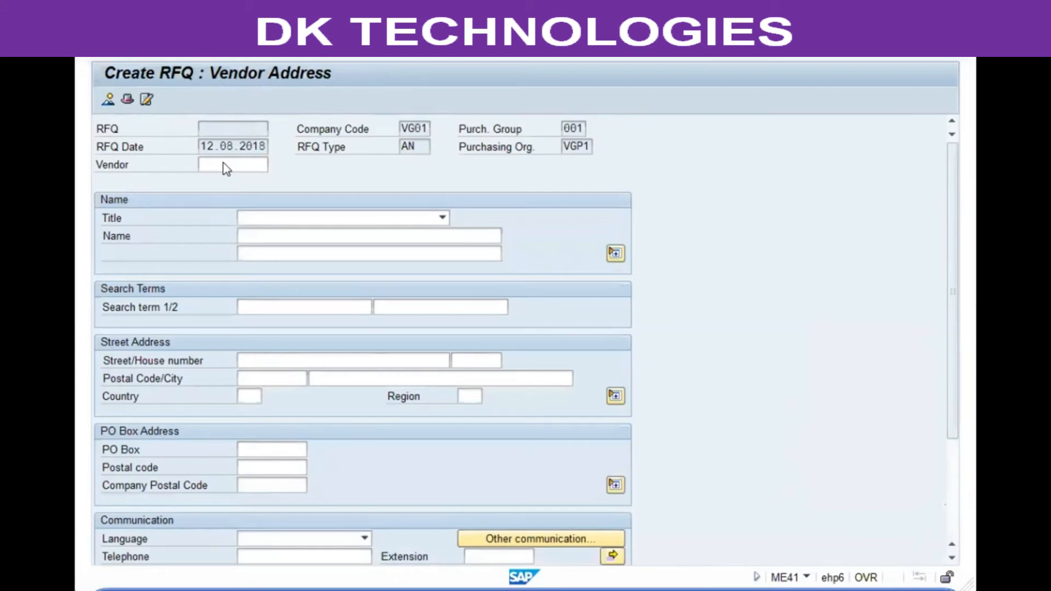
left_click(693, 186)
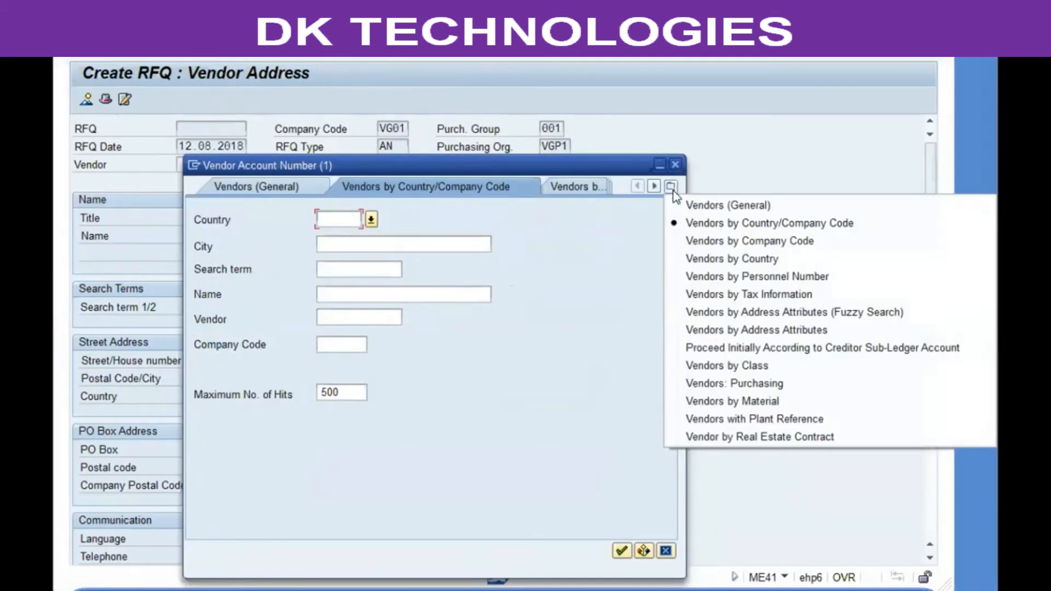
left_click(734, 383)
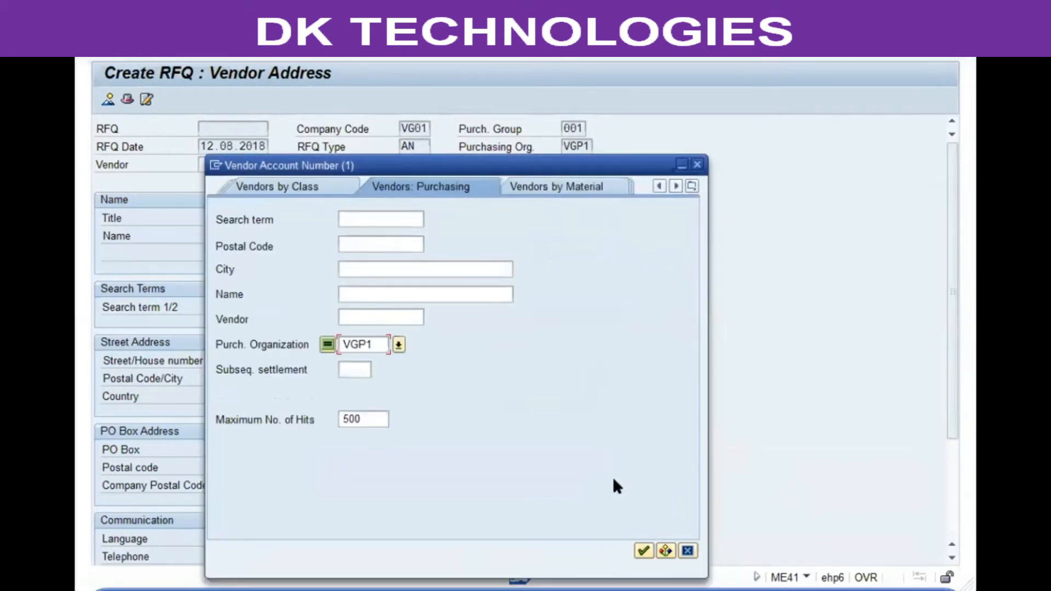
left_click(644, 550)
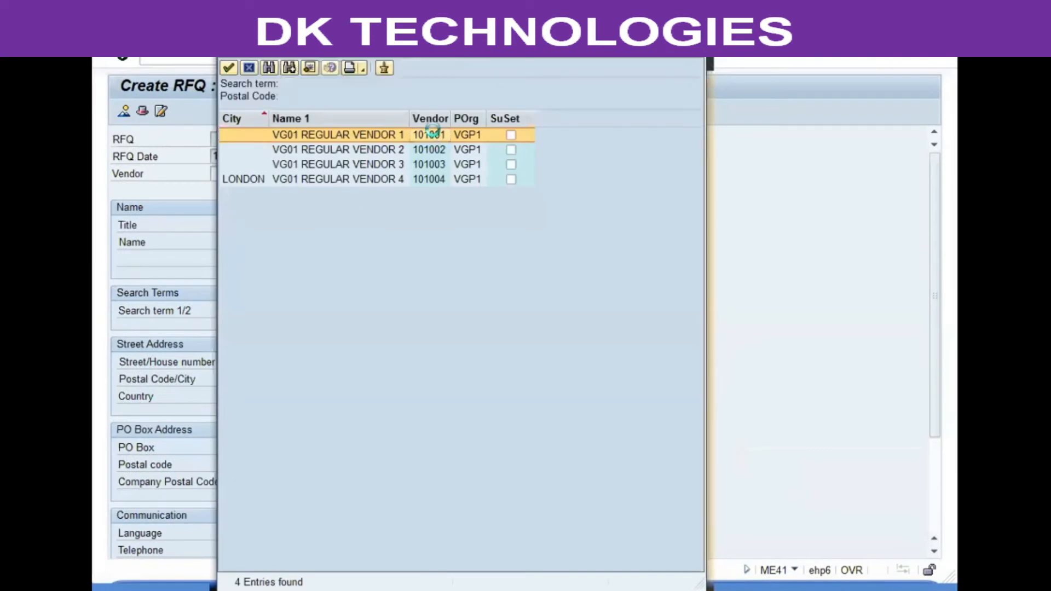
double_click(432, 134)
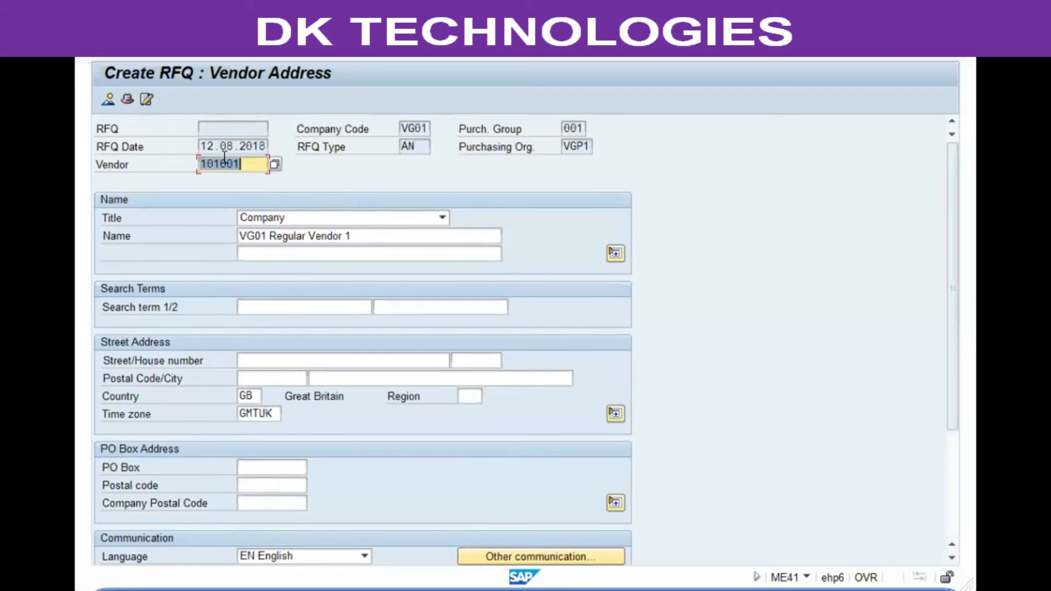
left_click(107, 100)
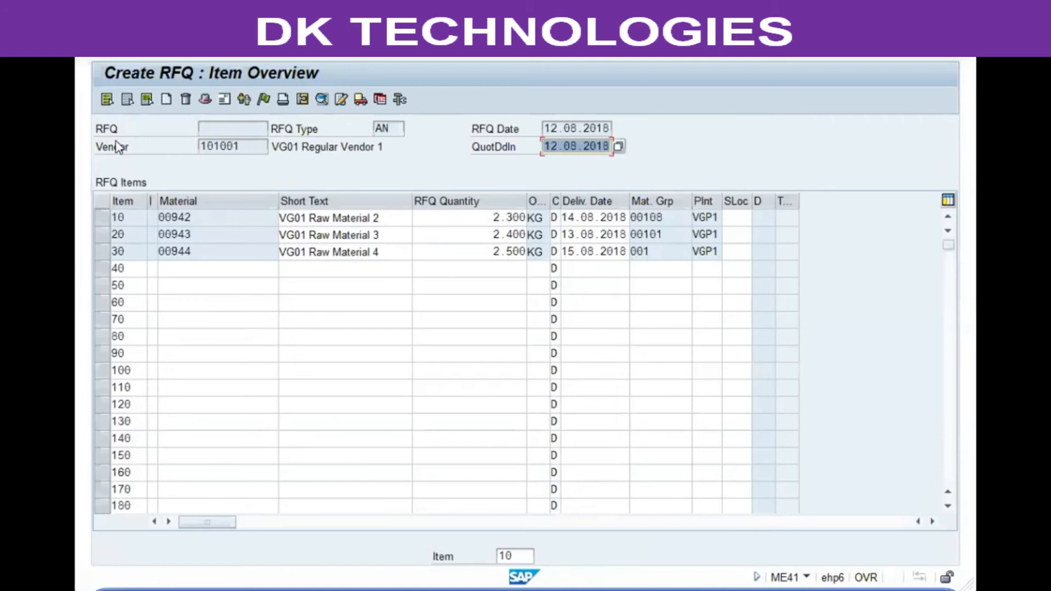
- Examine the available transmission media for the RFQ's NEU output message and leave the output screen
left_click(282, 99)
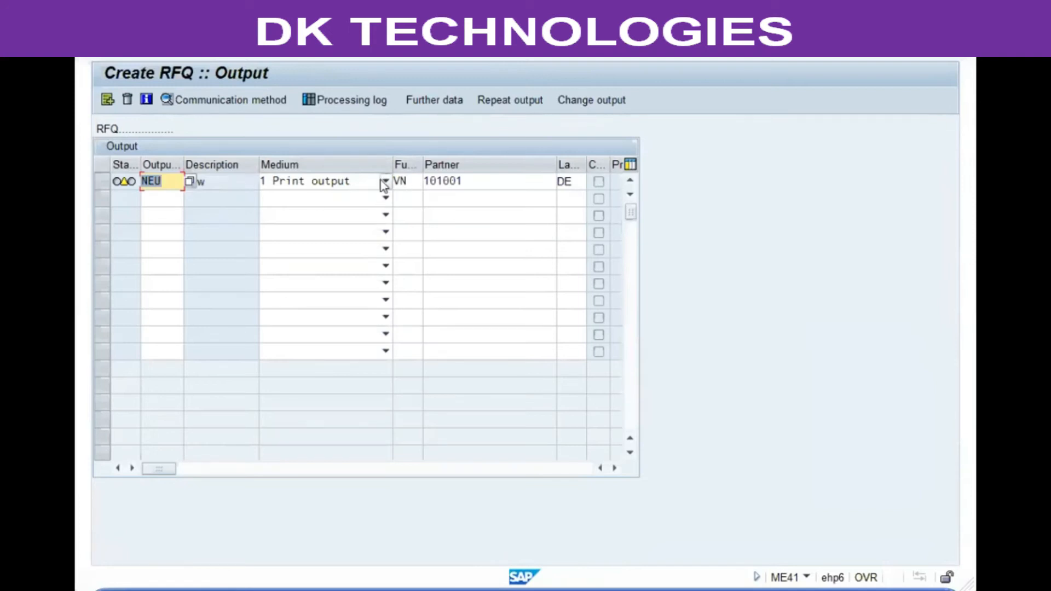
left_click(386, 181)
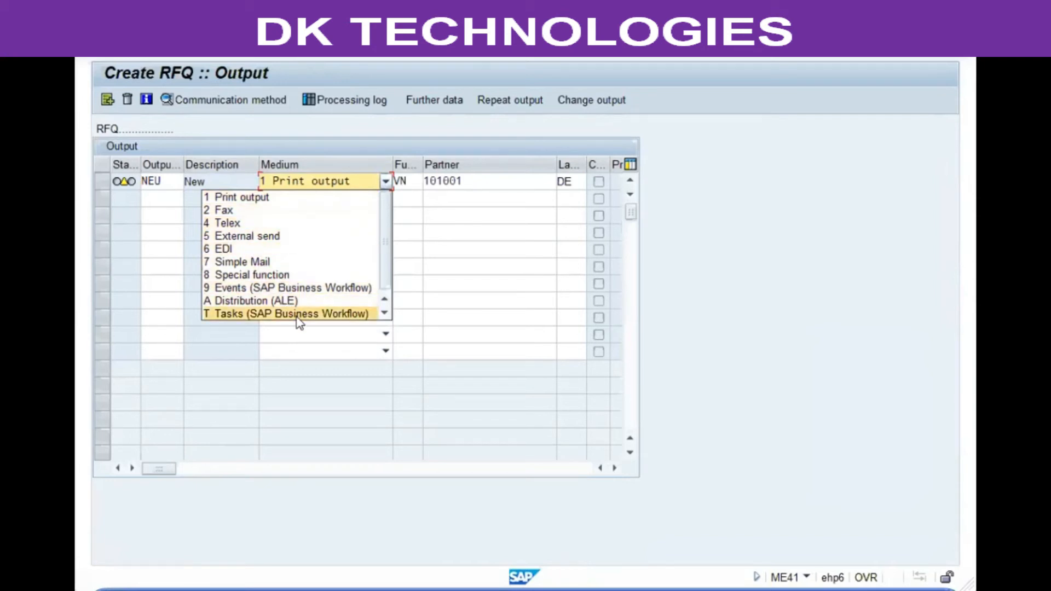
left_click(268, 148)
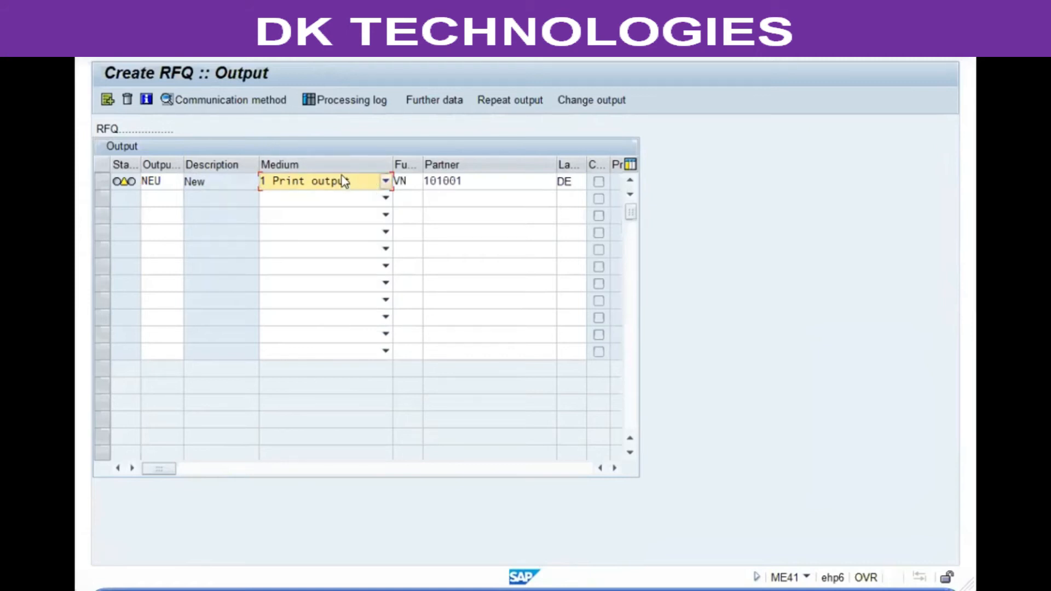
key("F3")
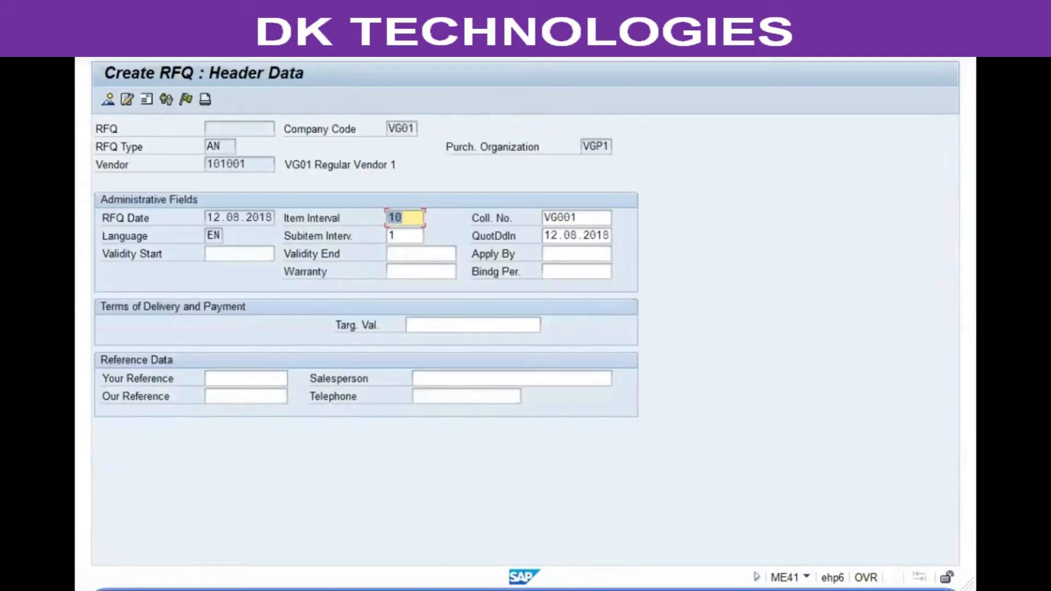
- Return to the vendor address and save the RFQ for VG01 Regular Vendor 1
left_click(146, 100)
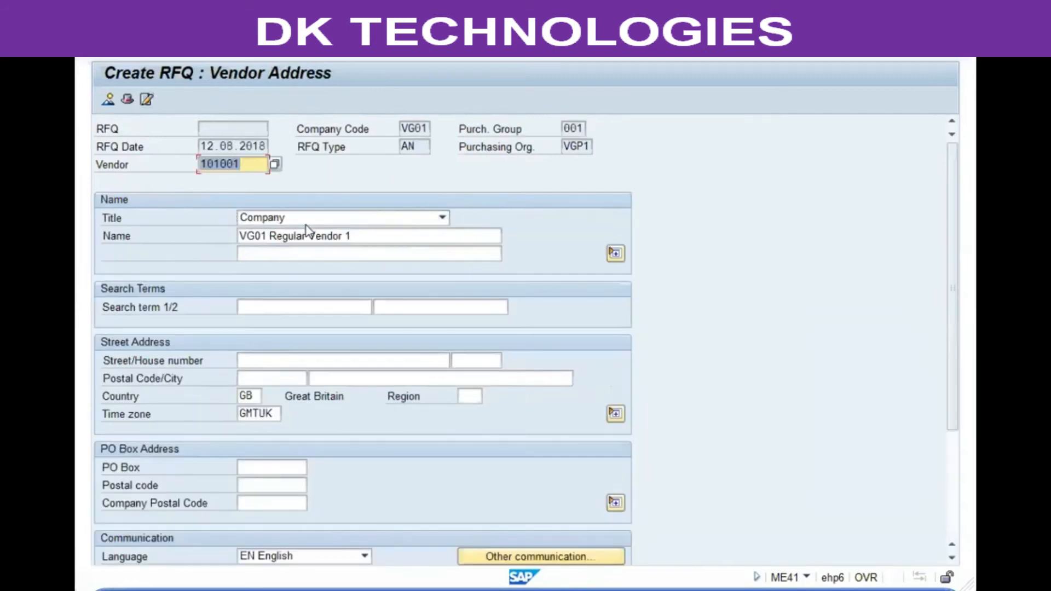
key("ctrl+s")
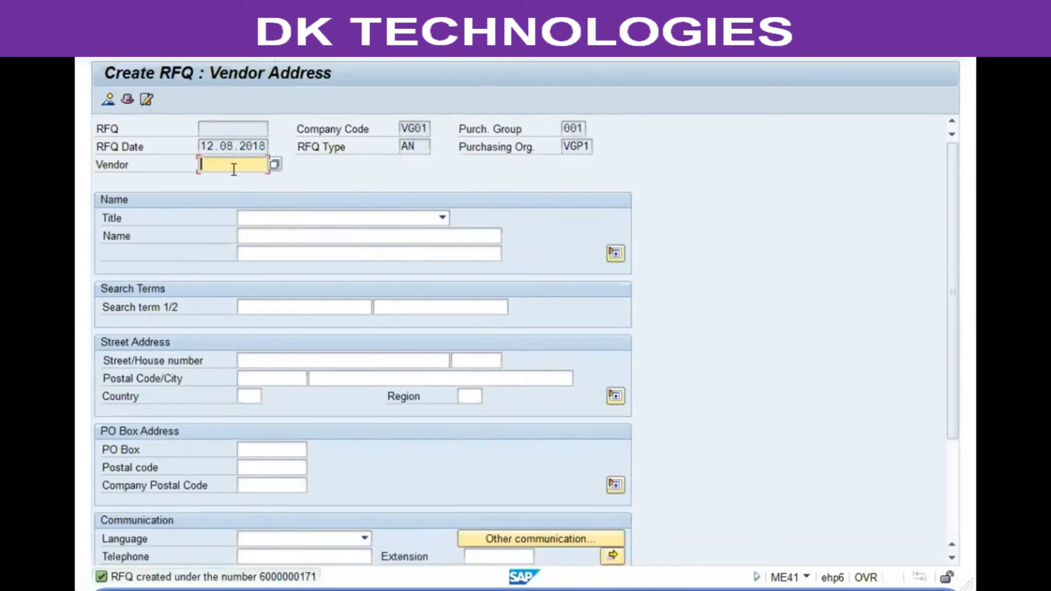
- Enter the vendor number of VG01 Regular Vendor 2 and save a second RFQ for it
type("101")
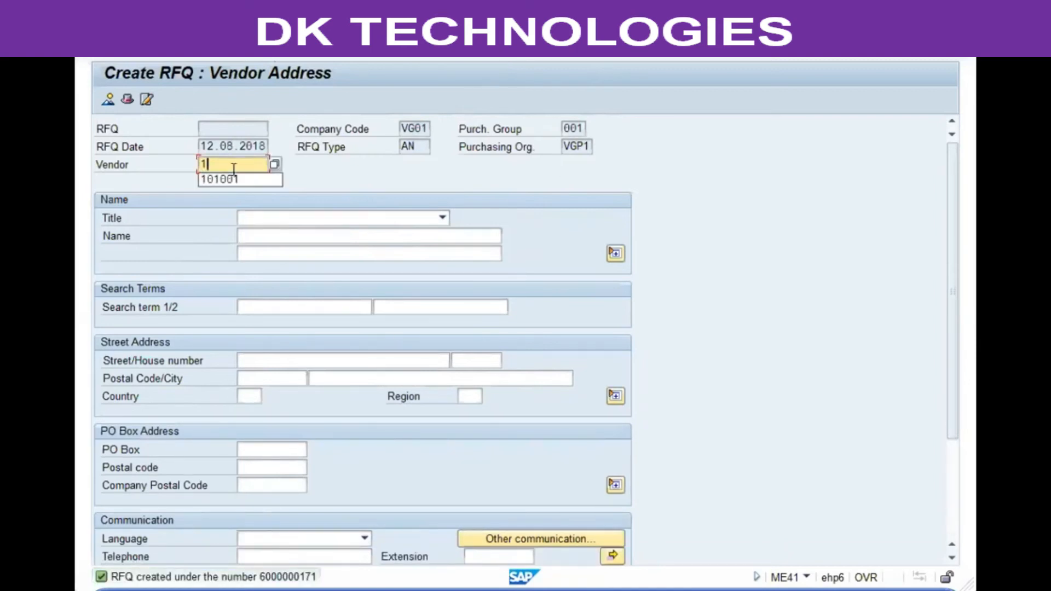
key("Down")
key("Return")
key("BackSpace")
type("2")
key("Return")
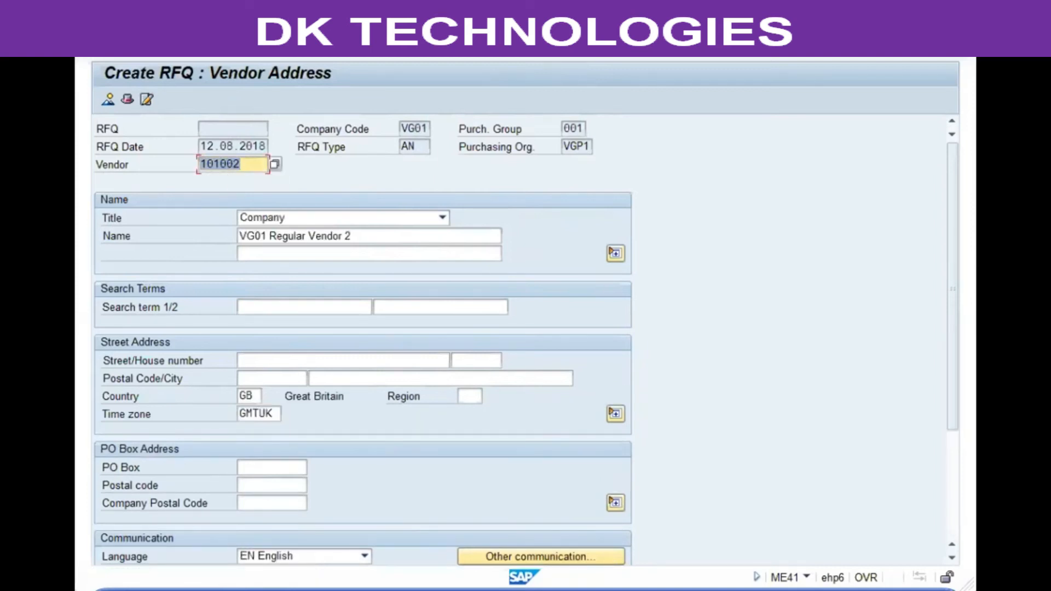
left_click(278, 47)
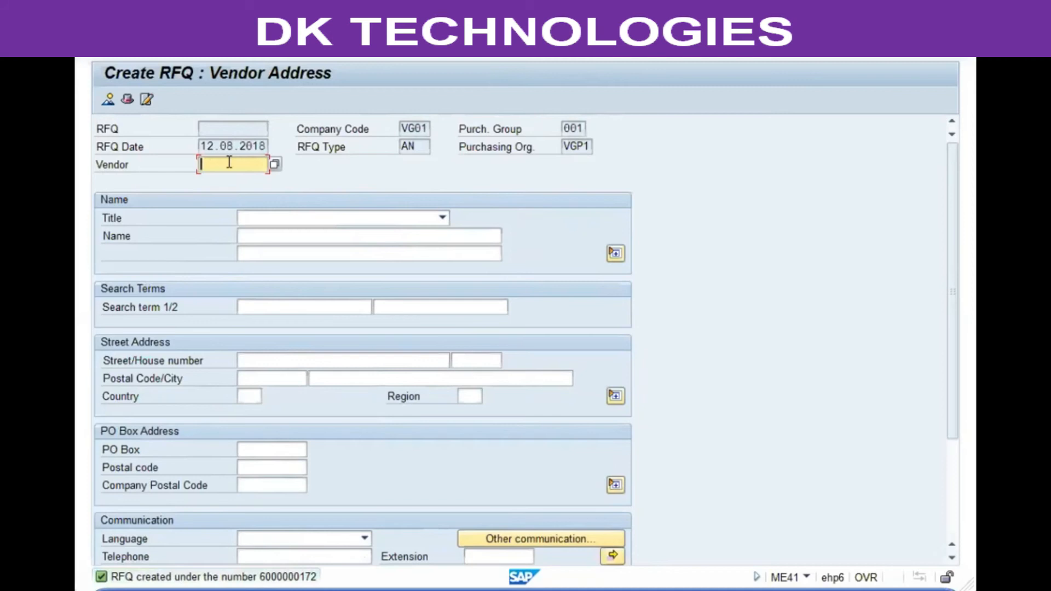
- Enter the vendor number of VG01 Regular Vendor 3 and save a third RFQ for it
type("101002")
key("BackSpace")
type("3")
key("Return")
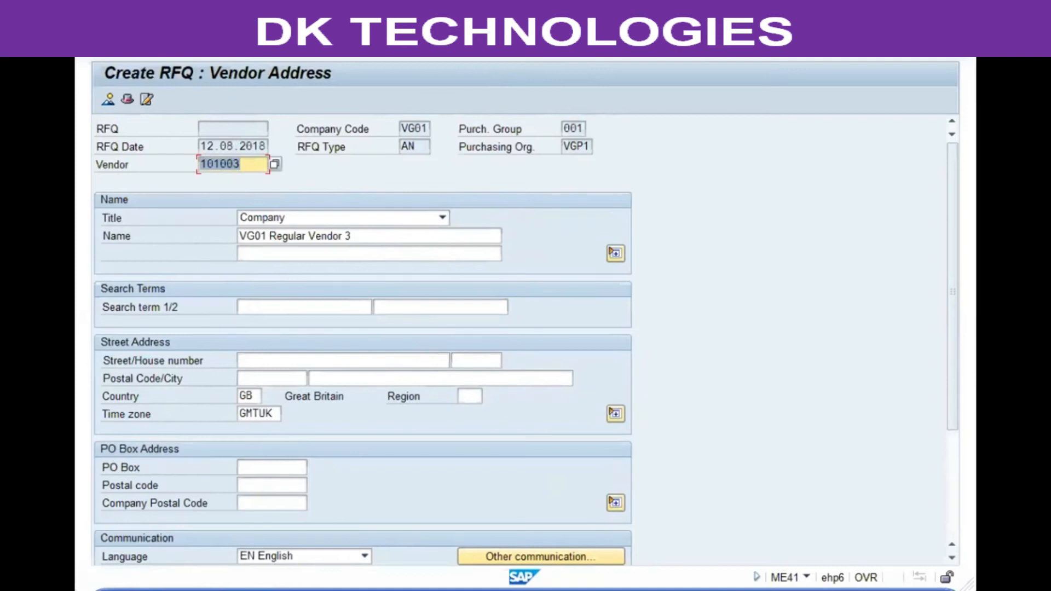
key("ctrl+s")
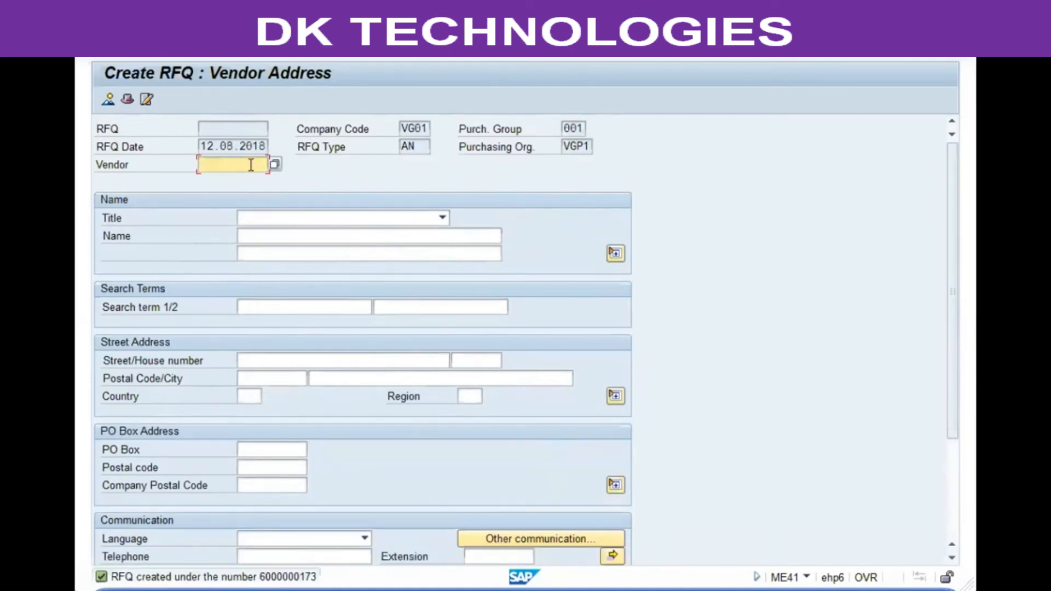
- Enter the vendor number of VG01 Regular Vendor 4 and save a fourth RFQ for it
type("10100")
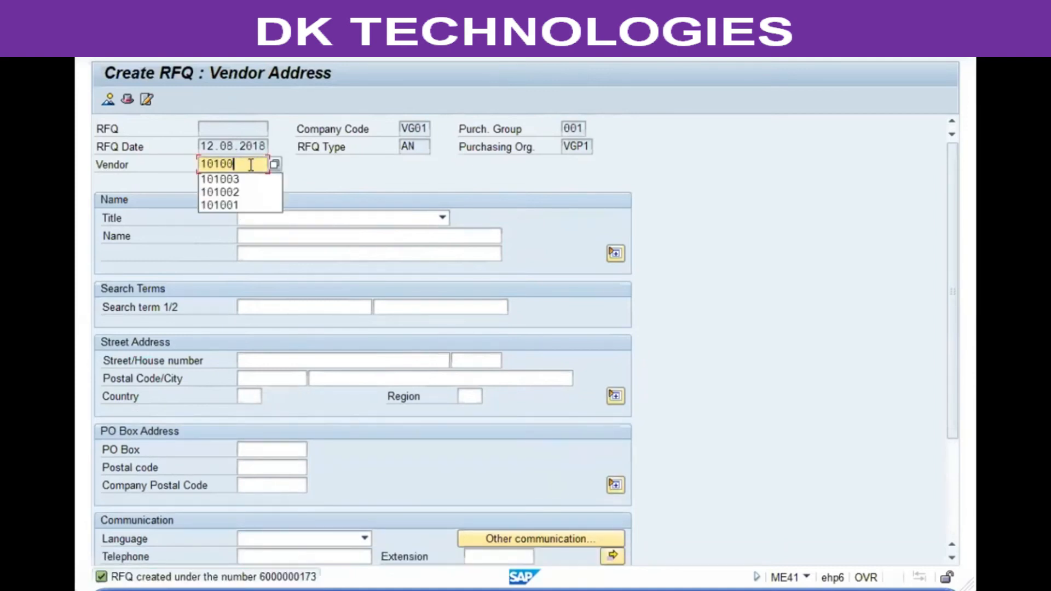
type("4")
key("Return")
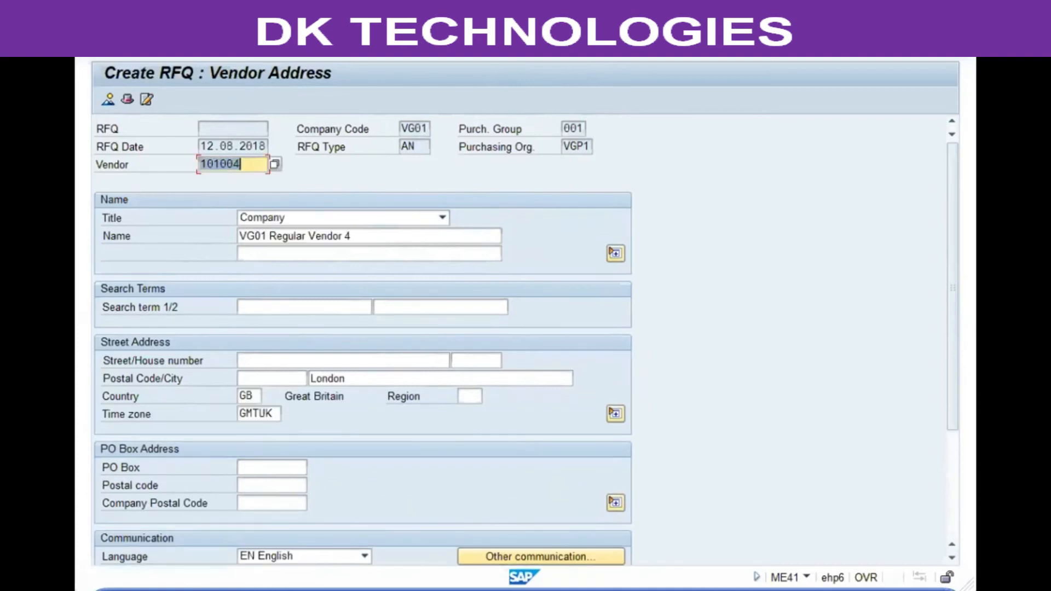
key("ctrl+s")
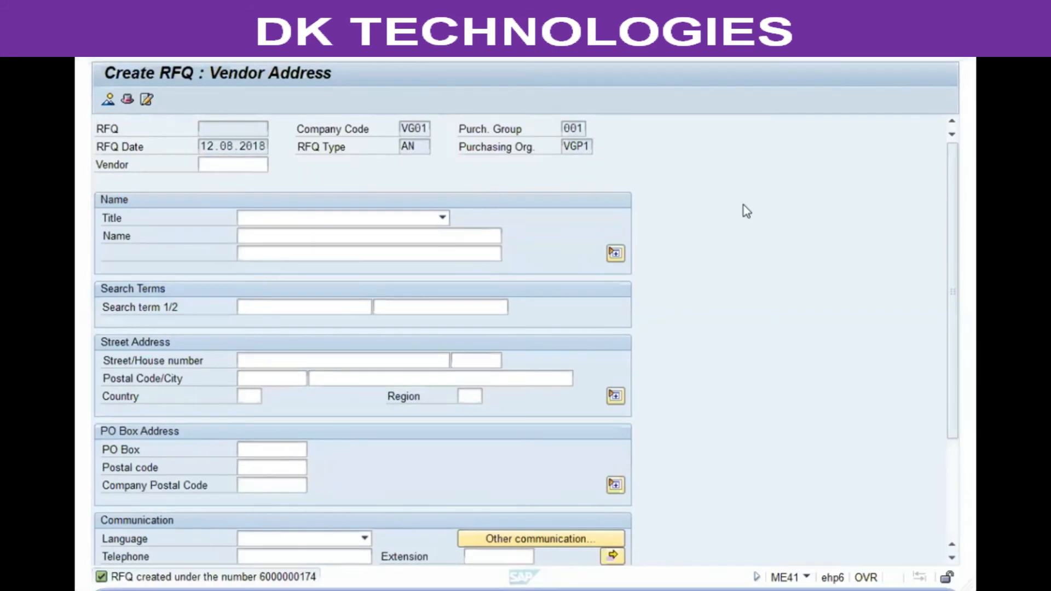
- Exit RFQ creation and open the RFQ of VG01 Regular Vendor 1 for changing in transaction ME42
left_click(283, 244)
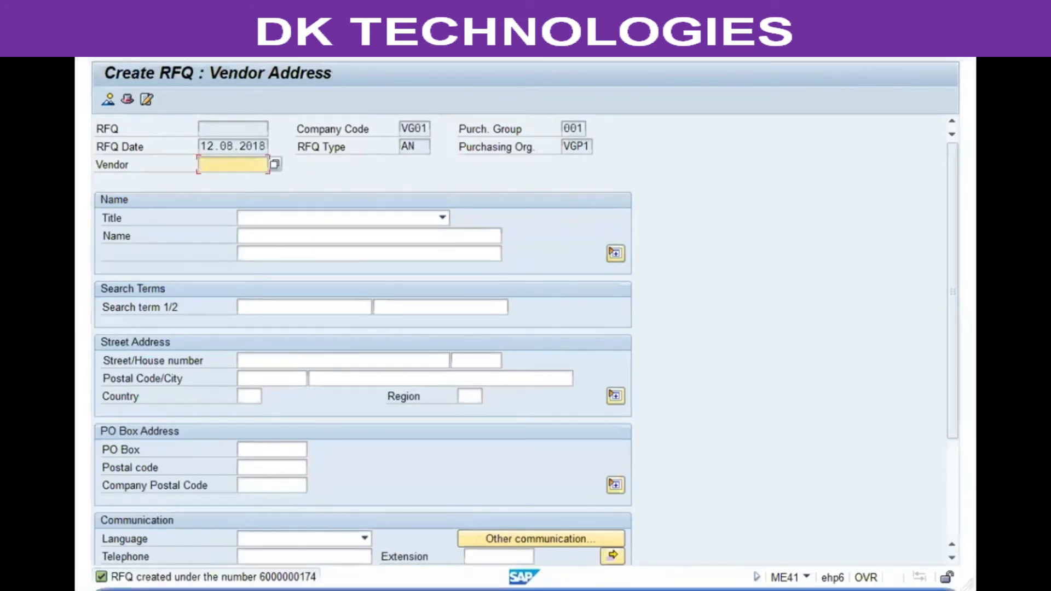
left_click(332, 48)
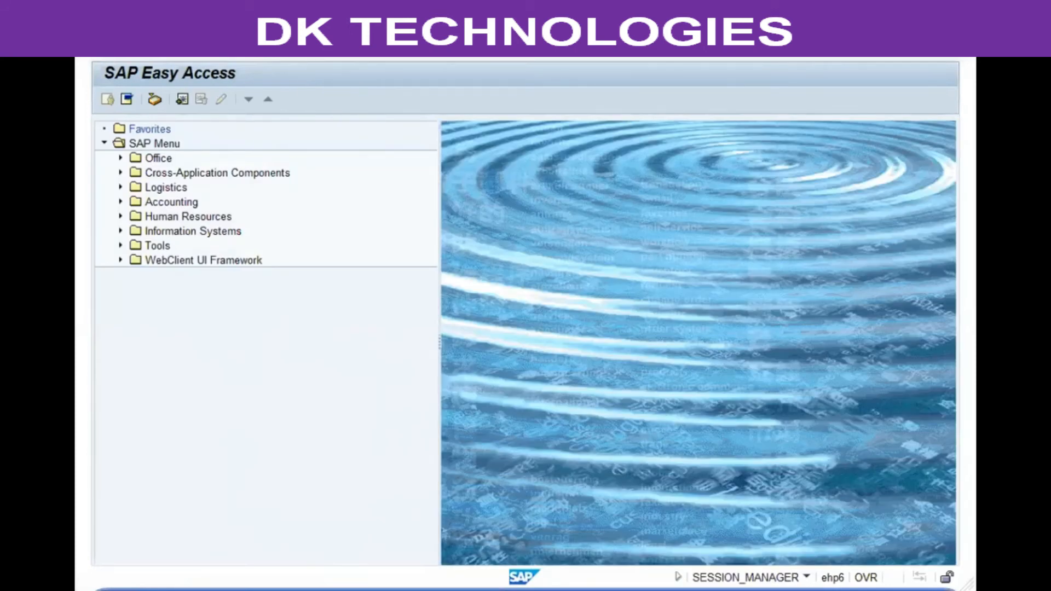
key("Return")
key("Right")
key("BackSpace")
type("1")
key("Return")
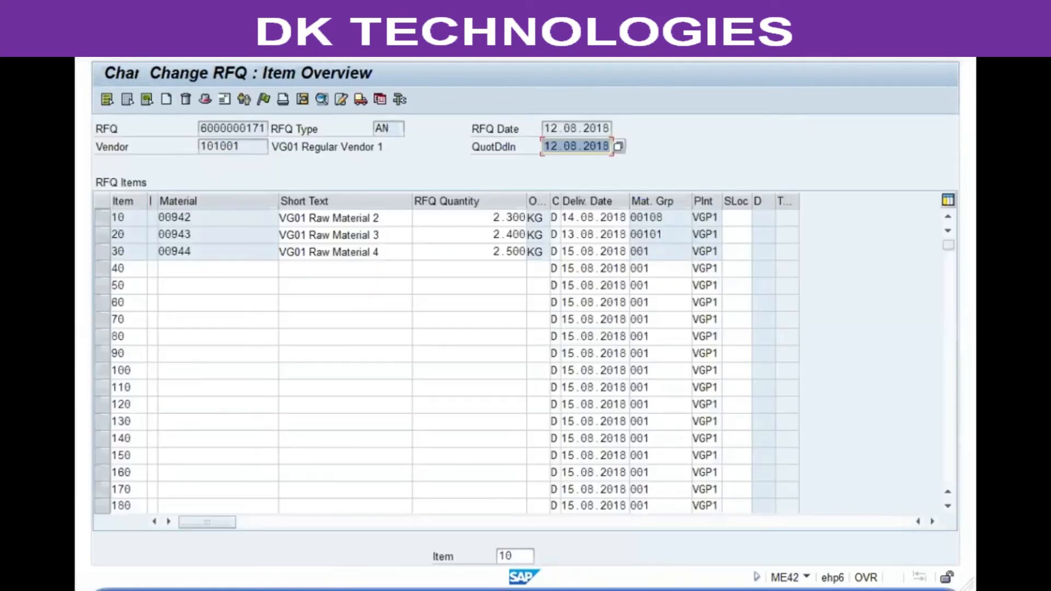
- Leave RFQ change mode and display the RFQ of VG01 Regular Vendor 1 in transaction ME43
key("F3")
key("F3")
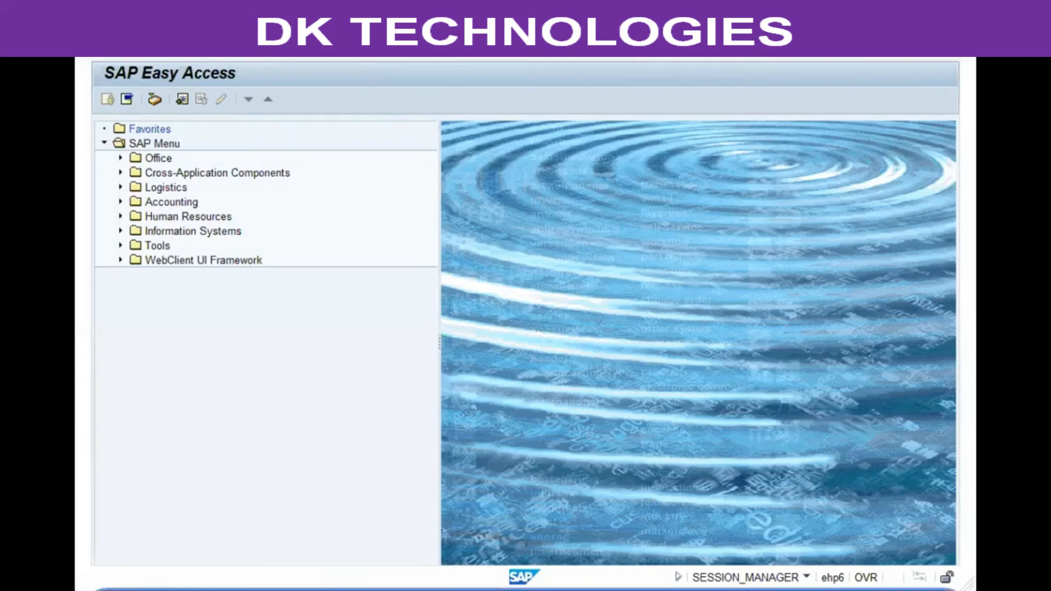
key("Return")
key("Return")
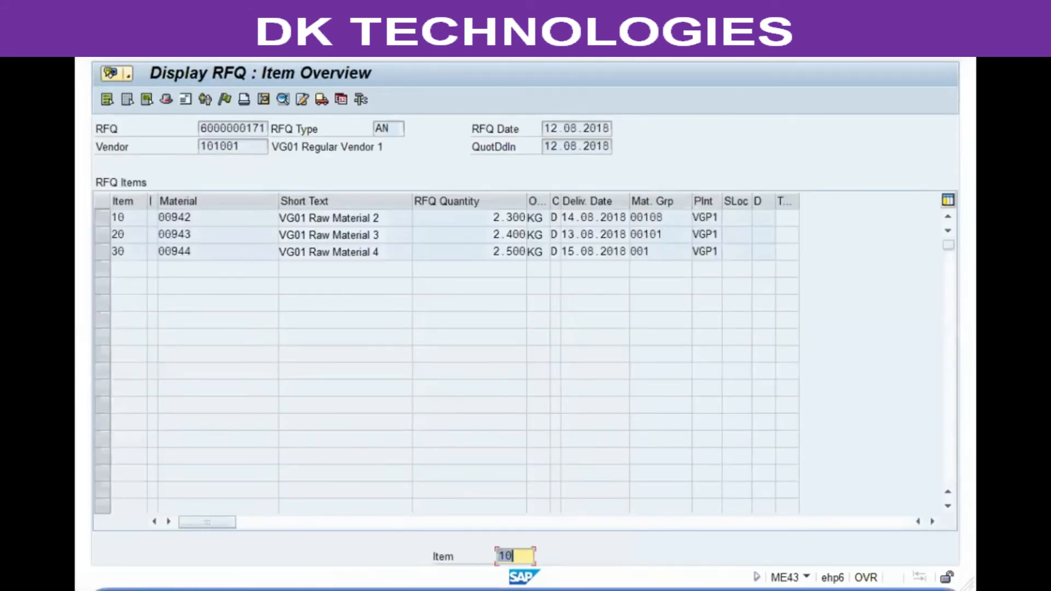
- Display the RFQ of VG01 Regular Vendor 2 and return to SAP Easy Access
key("F3")
key("BackSpace")
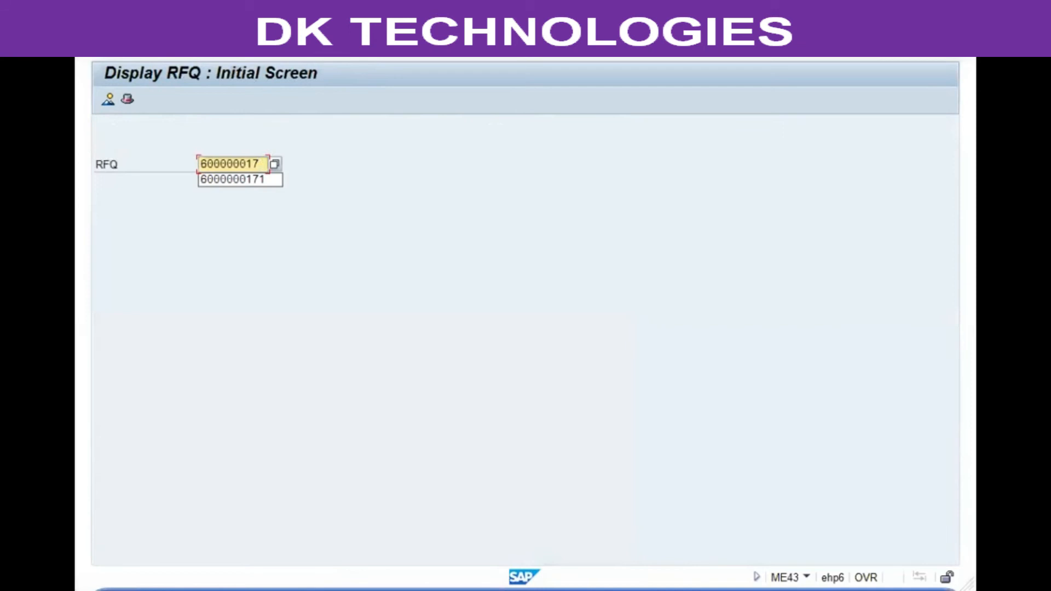
type("2")
key("Return")
key("F3")
key("F3")
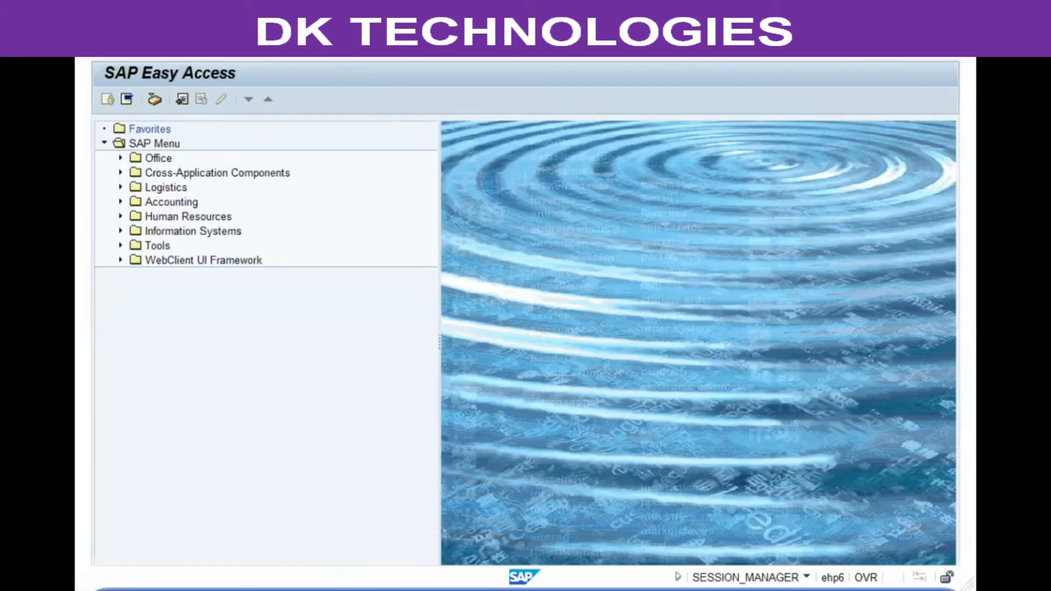
- Open the RFQ supplement of VG01 Regular Vendor 2 in transaction ME44, examine its header texts and exit
key("Return")
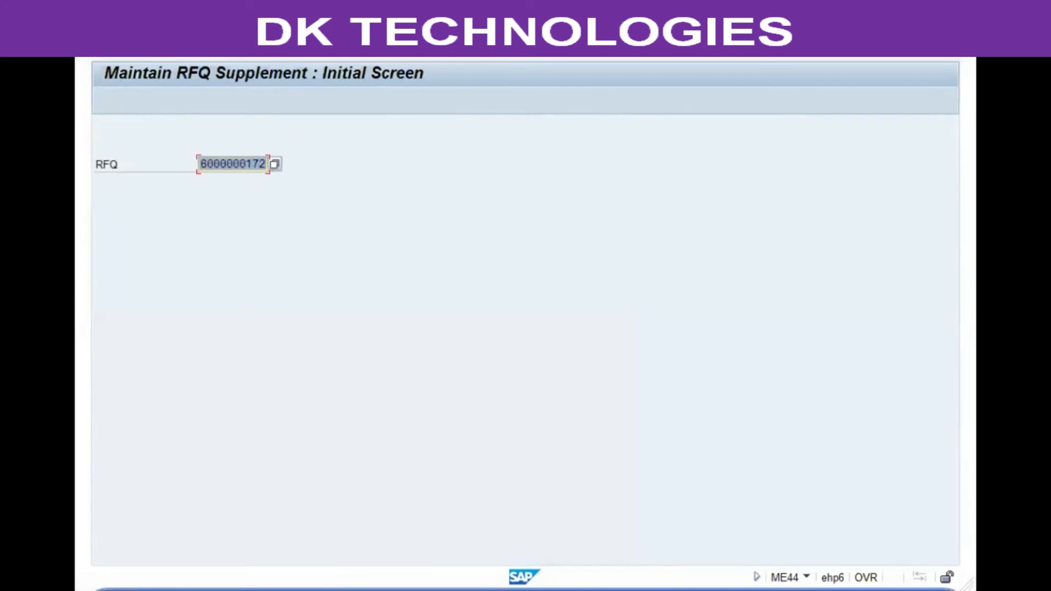
key("Return")
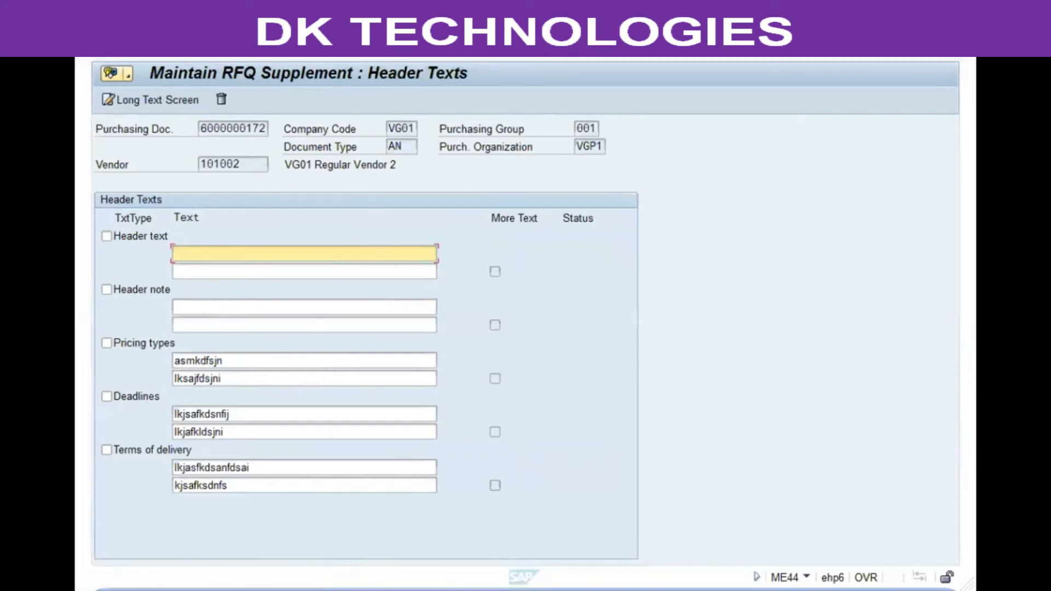
key("F3")
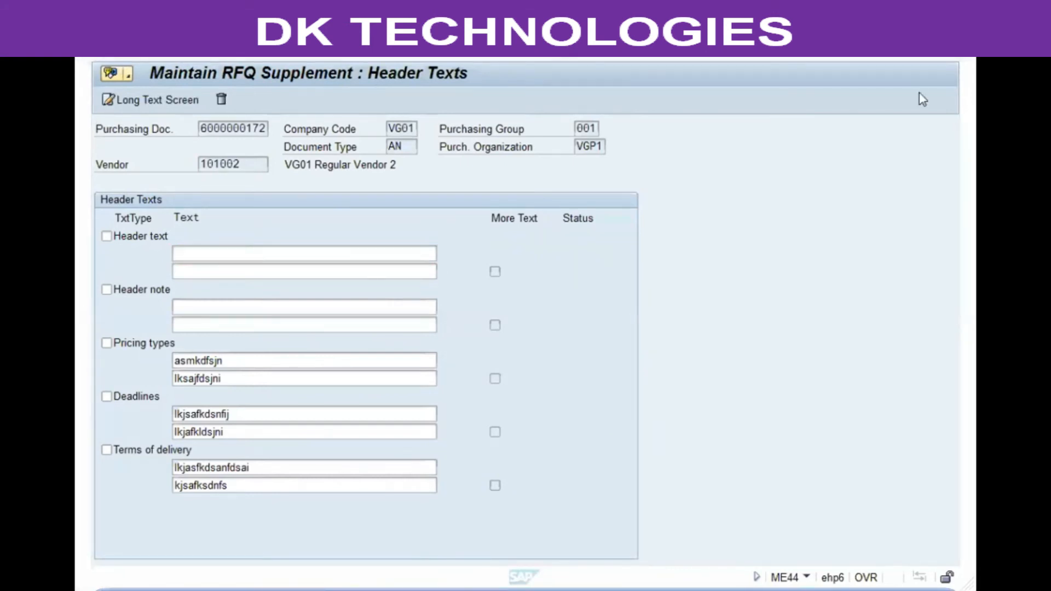
left_click(745, 221)
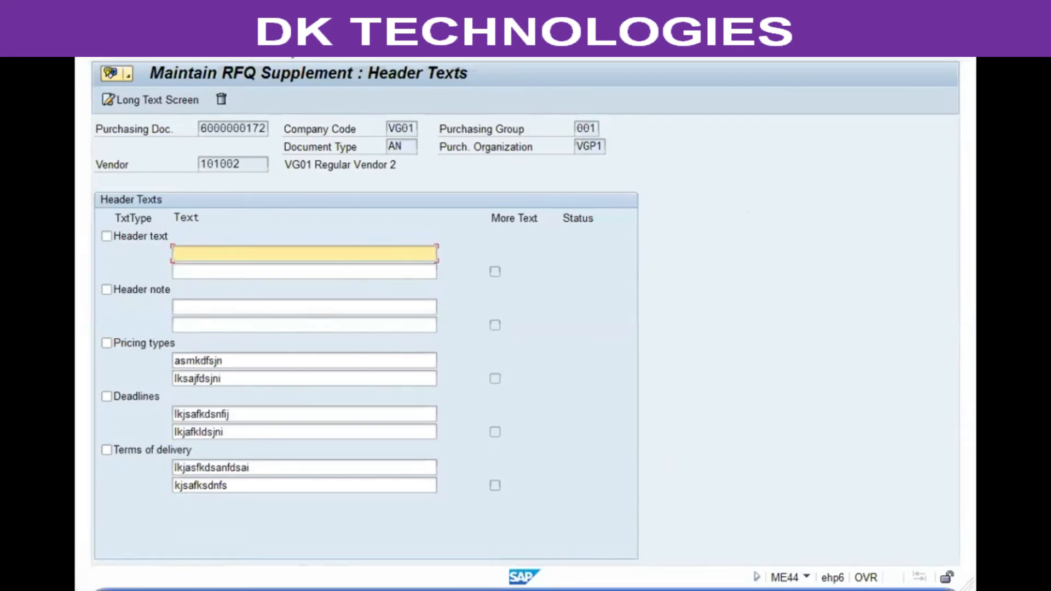
key("F3")
key("F3")
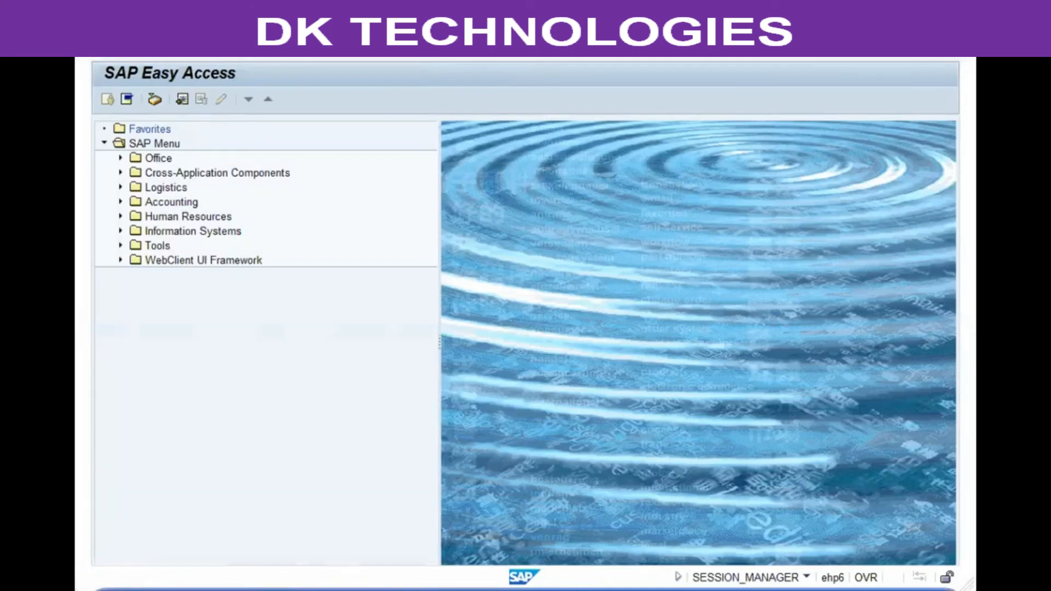
key("Return")
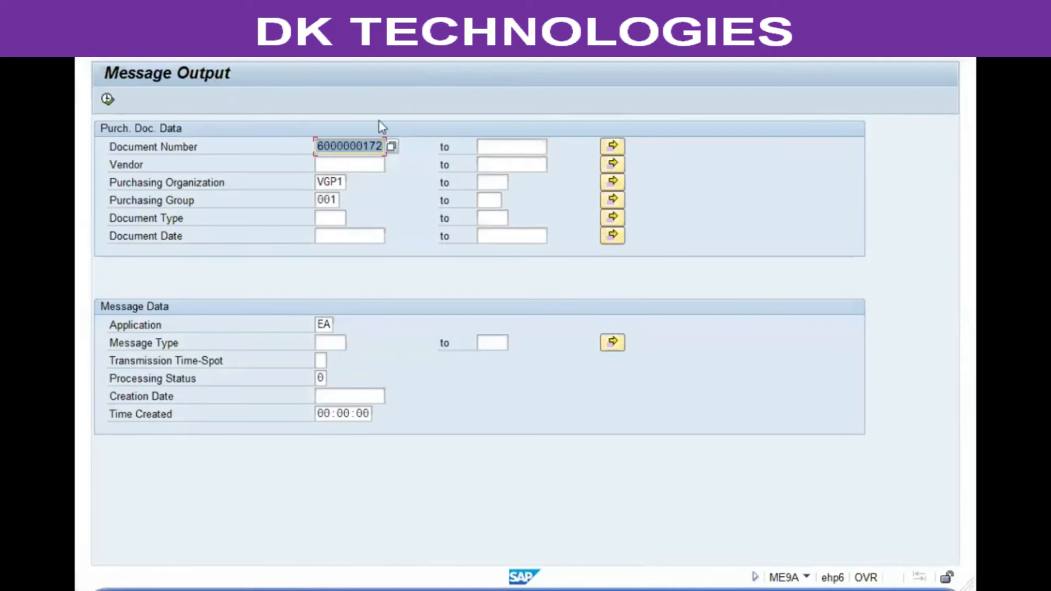
left_click_drag(366, 146, 591, 143)
type("000")
key("Tab")
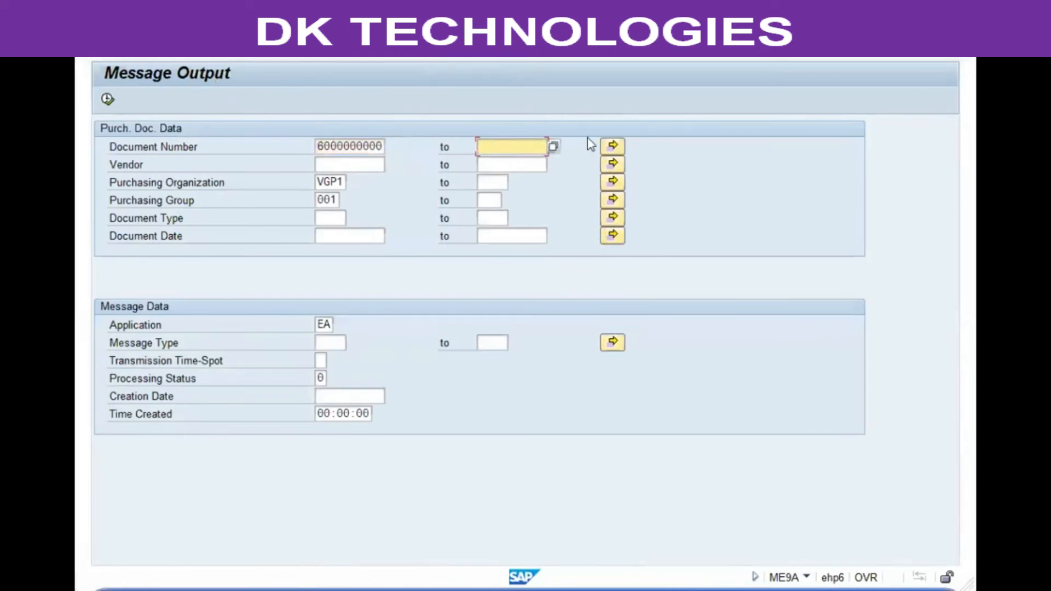
type("6000000999")
key("Tab")
- Clear the purchasing organization and purchasing group selections and execute the message output report
key("shift+Tab")
key("Delete")
key("Down")
key("shift+End")
key("Delete")
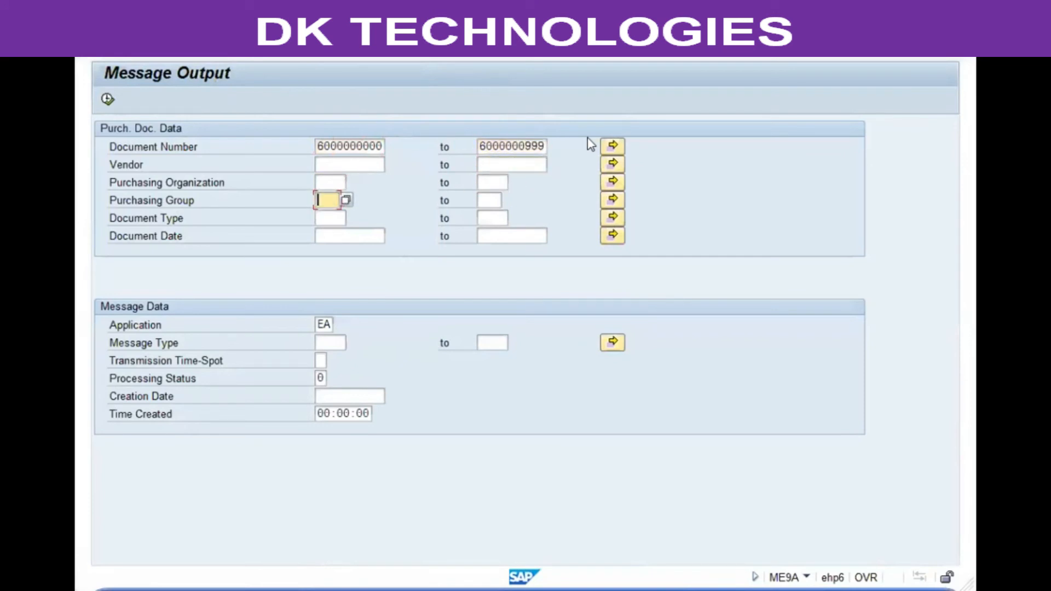
left_click(104, 101)
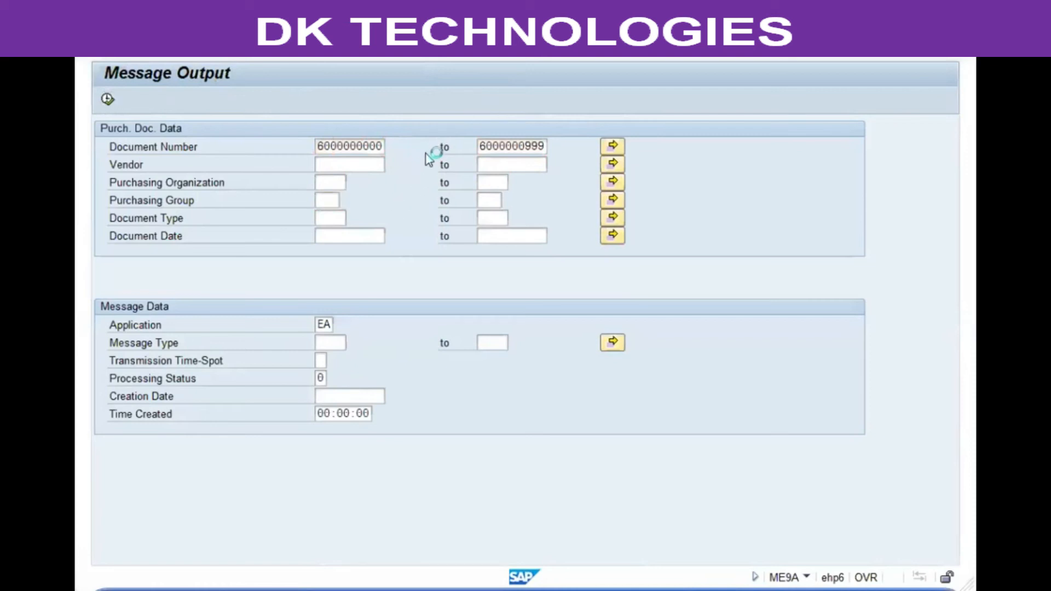
- Select the NEU messages of the RFQs for VG01 Regular Vendors 1 to 4 and output them
scroll(324, 280, "down", 2)
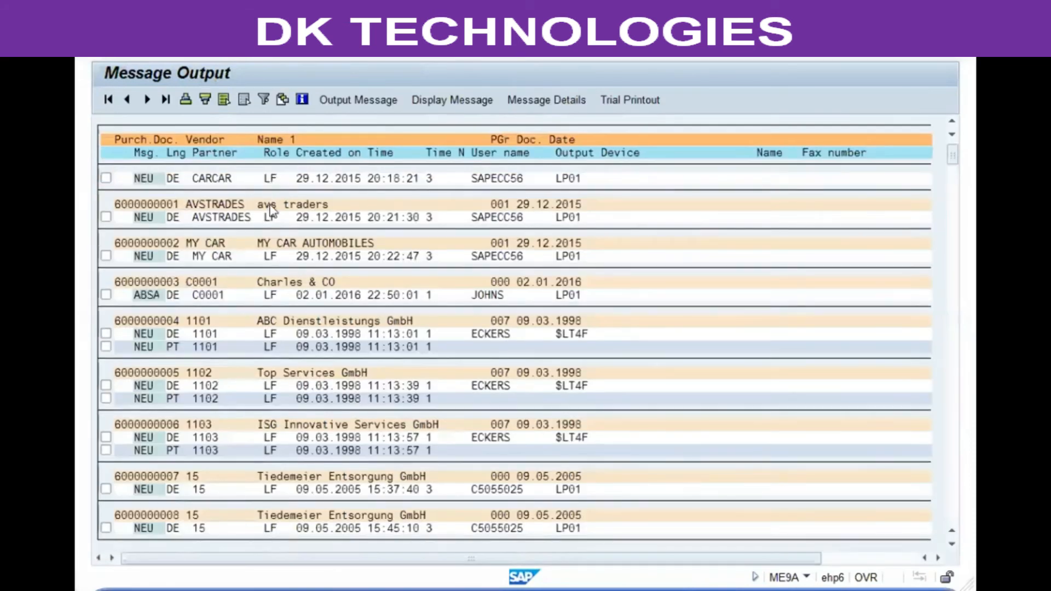
scroll(324, 279, "down", 10)
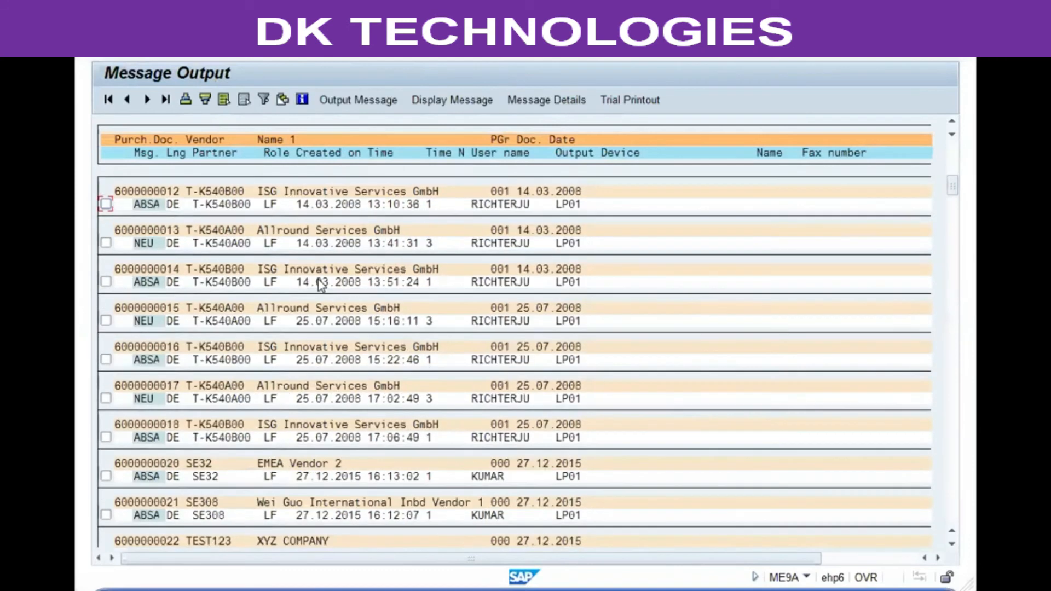
scroll(319, 284, "down", 20)
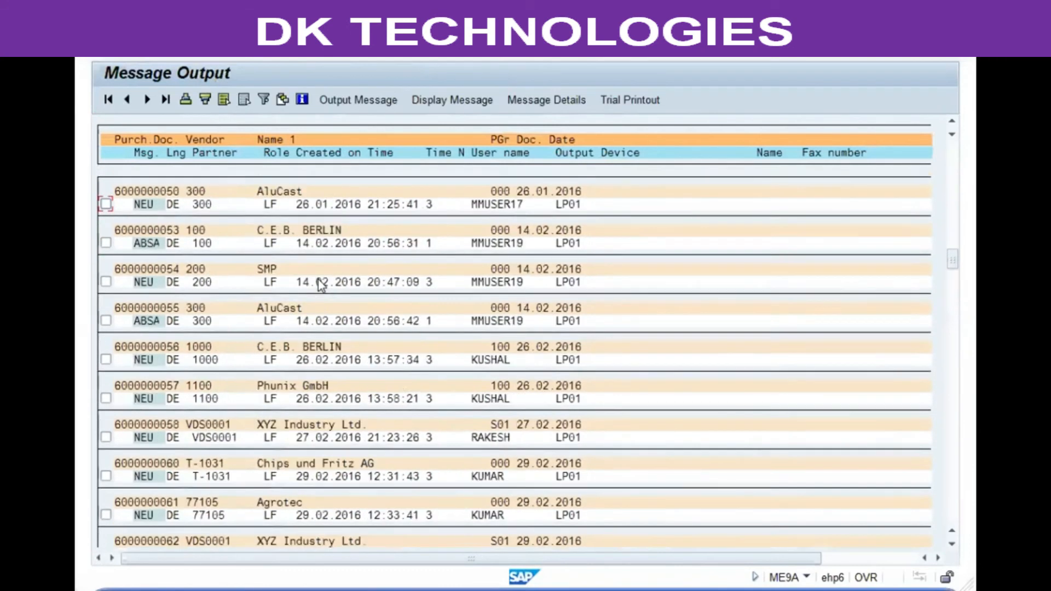
scroll(318, 281, "down", 20)
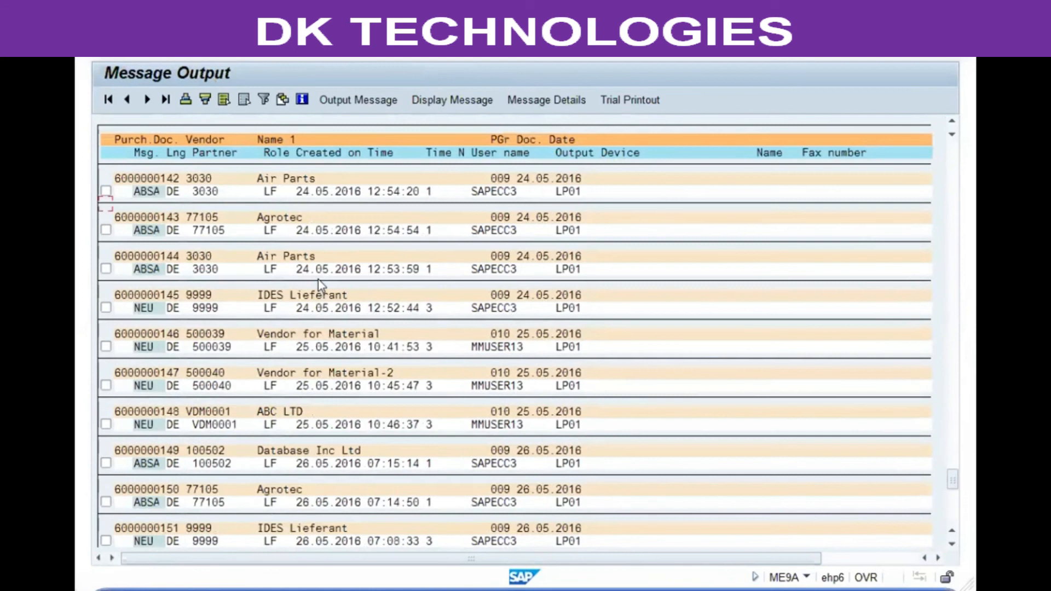
scroll(317, 280, "up", 2)
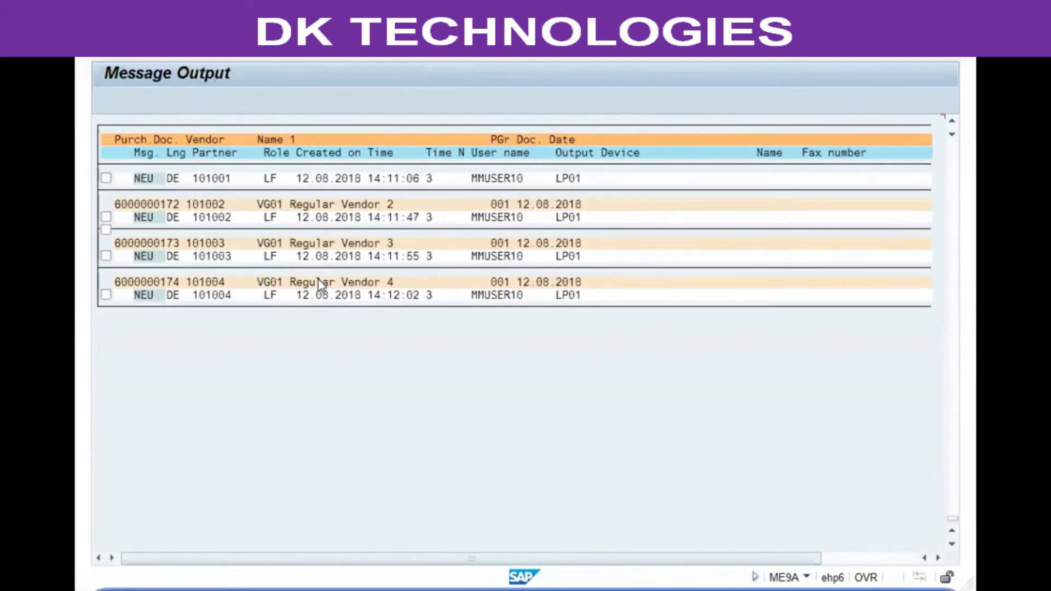
left_click(106, 244)
left_click(102, 282)
left_click(105, 319)
left_click(106, 360)
left_click(334, 104)
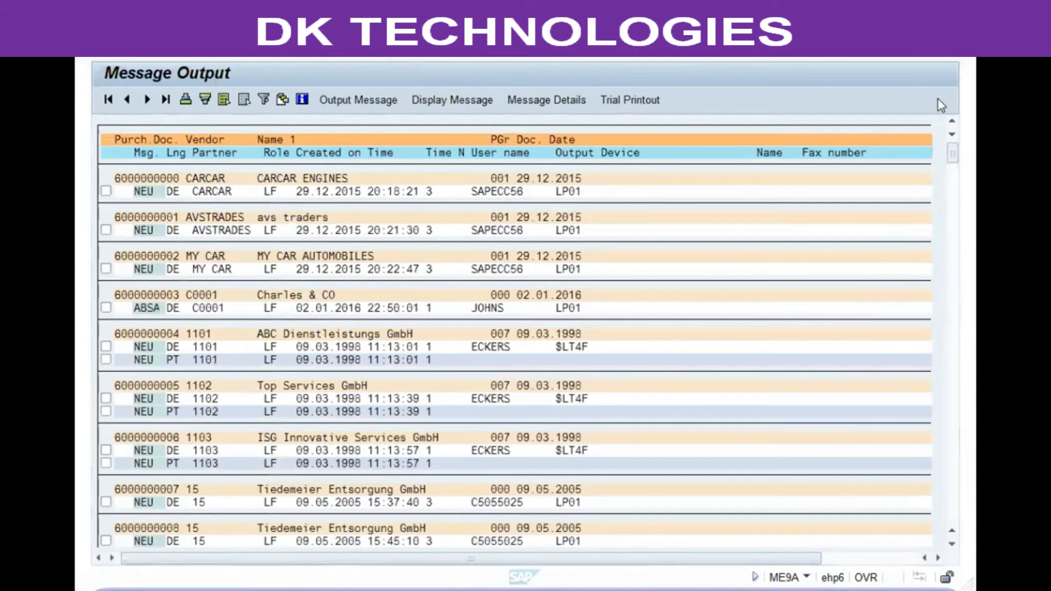
- Select the processed message of the VG01 Regular Vendor 1 RFQ and display its print preview
left_click_drag(951, 155, 955, 487)
scroll(275, 408, "down", 5)
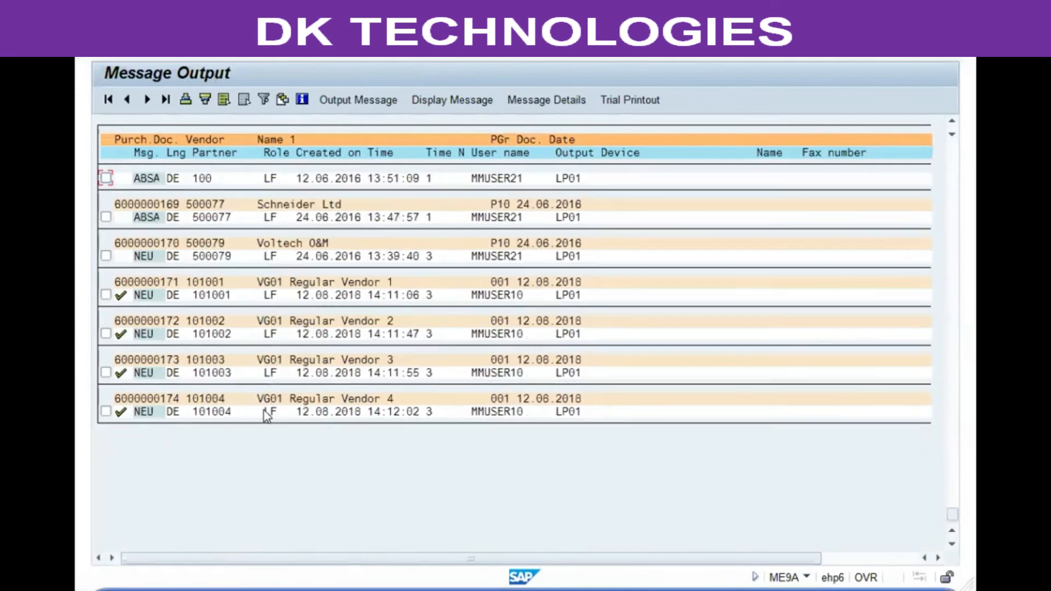
left_click(105, 295)
left_click(449, 102)
- Examine the vendor data, items and texts on both pages of the RFQ print preview, and exit Message Output
scroll(429, 279, "down", 5)
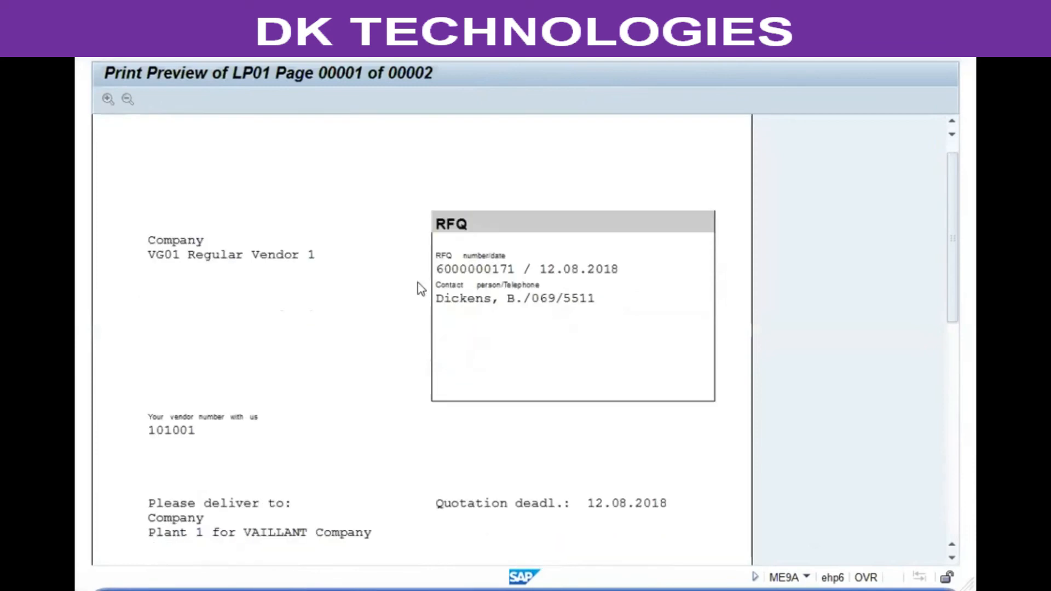
scroll(409, 290, "down", 6)
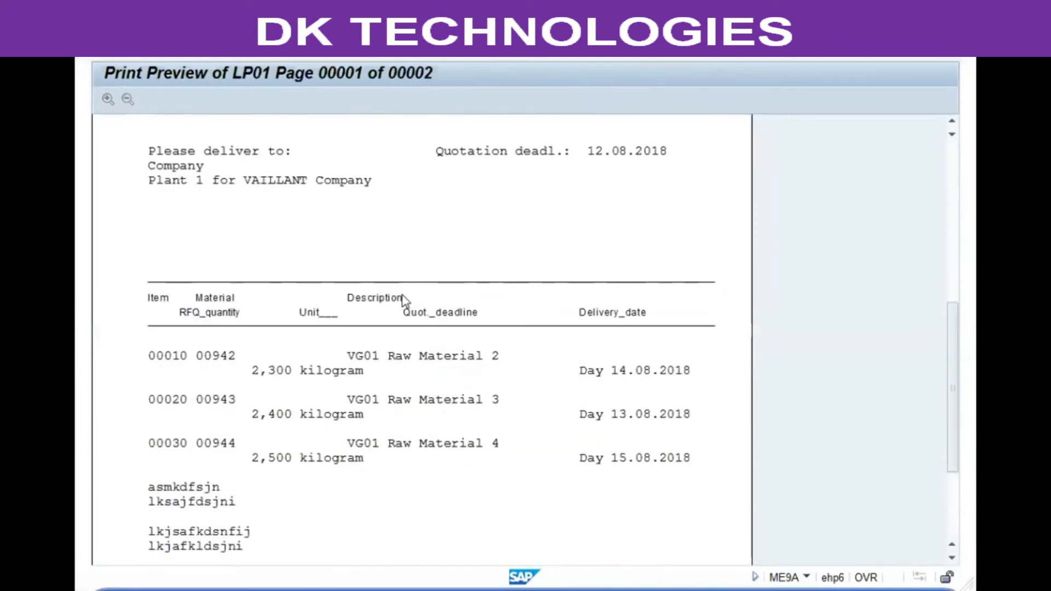
scroll(398, 311, "up", 10)
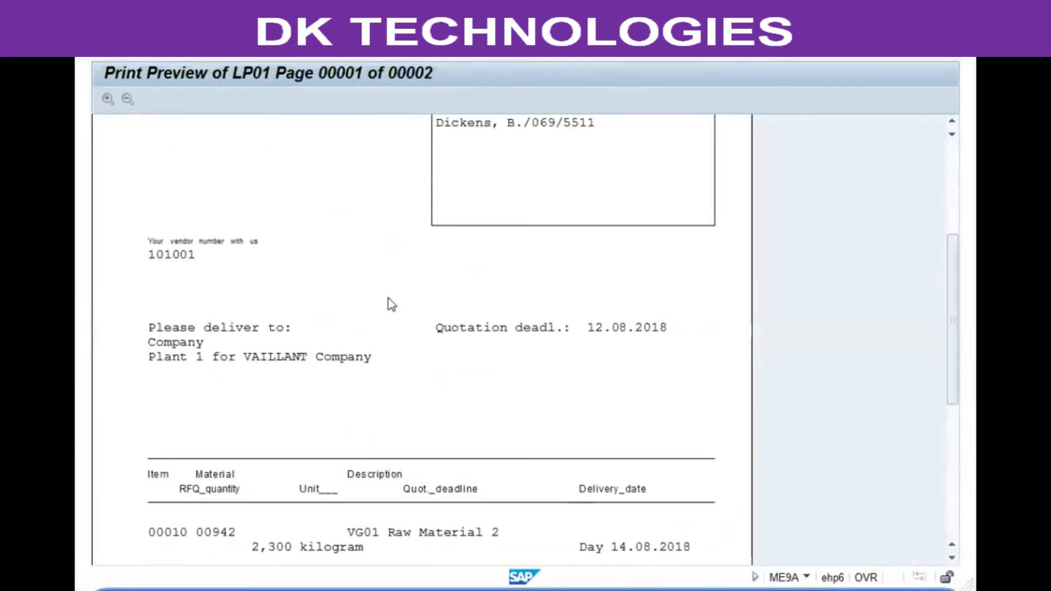
scroll(389, 296, "down", 8)
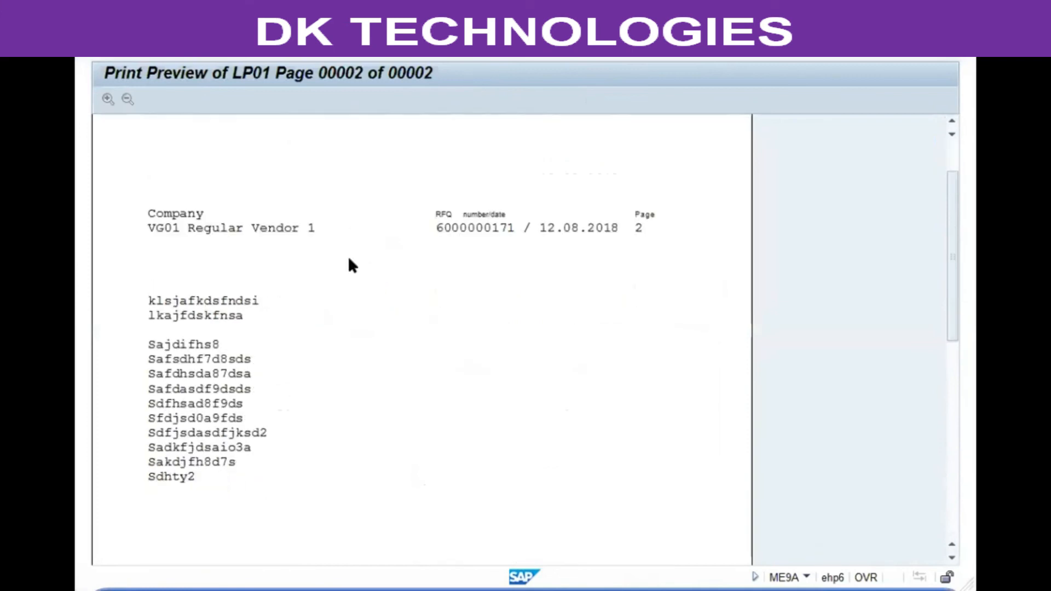
scroll(364, 271, "up", 4)
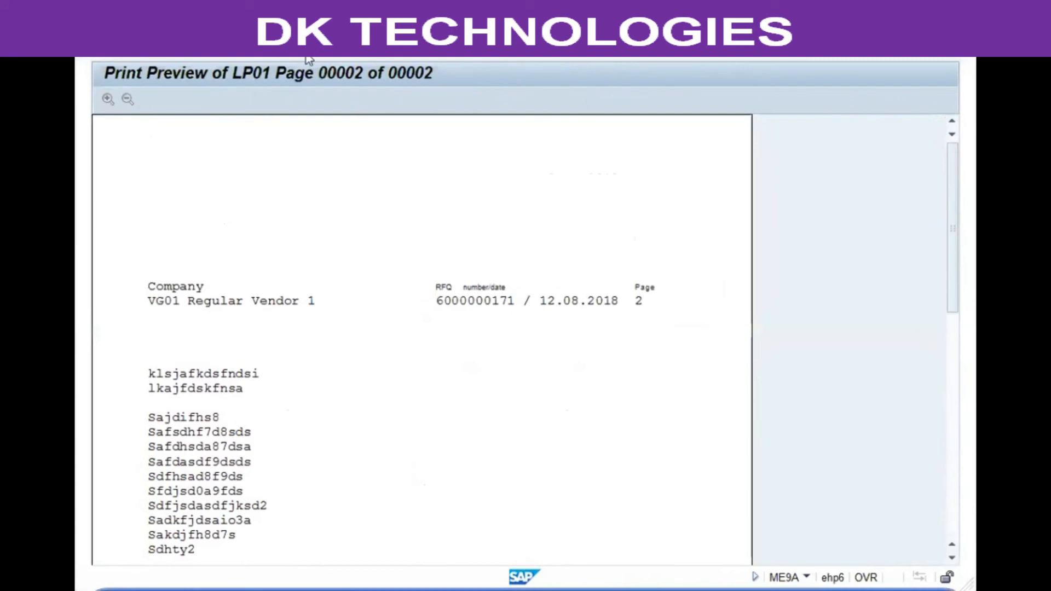
left_click(425, 51)
scroll(393, 337, "down", 6)
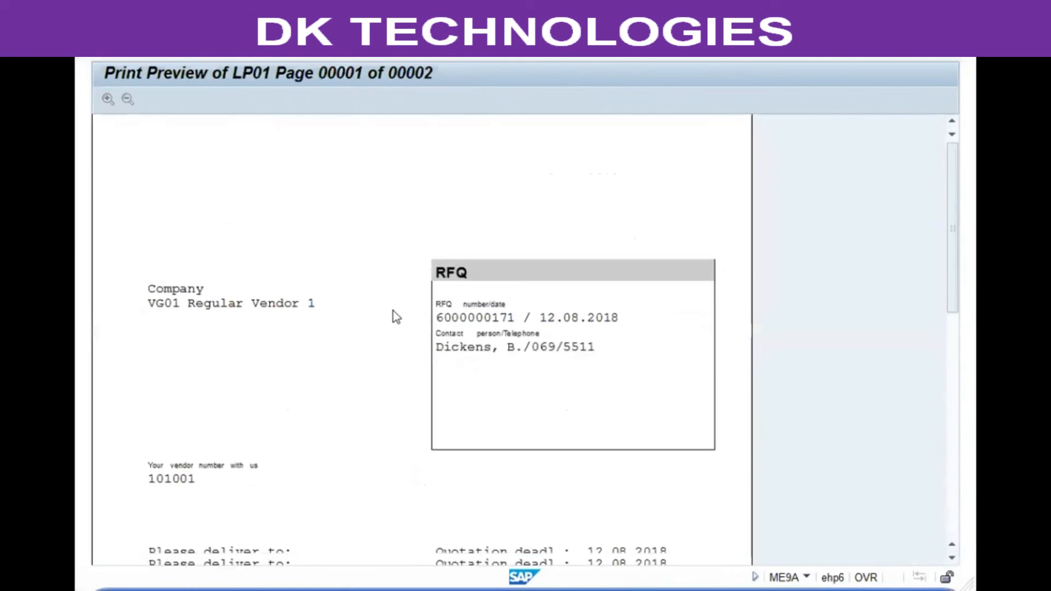
scroll(377, 337, "down", 8)
scroll(356, 356, "up", 6)
scroll(356, 343, "up", 7)
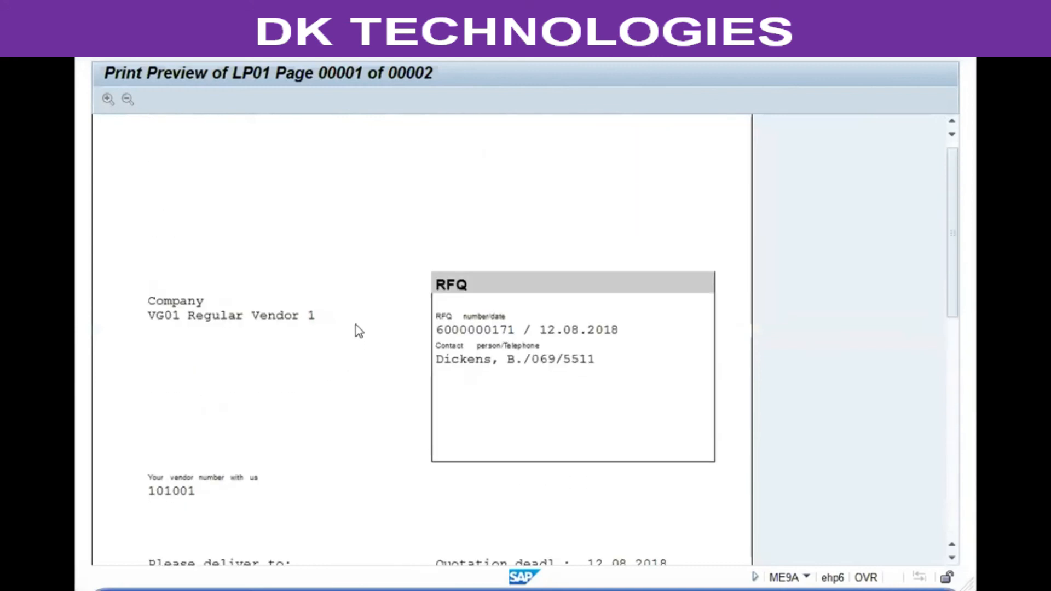
left_click(311, 47)
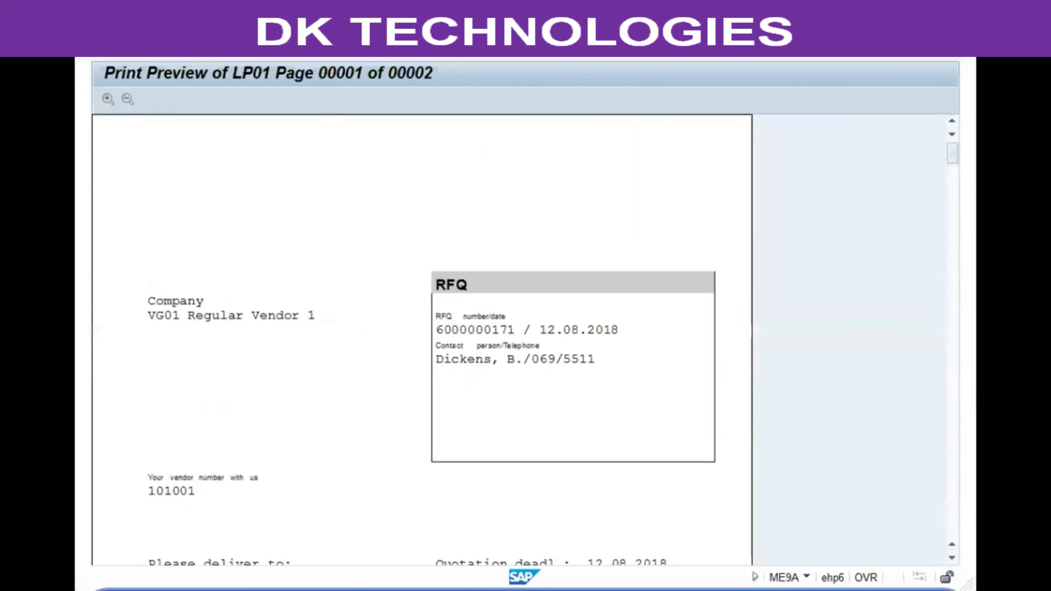
left_click(311, 47)
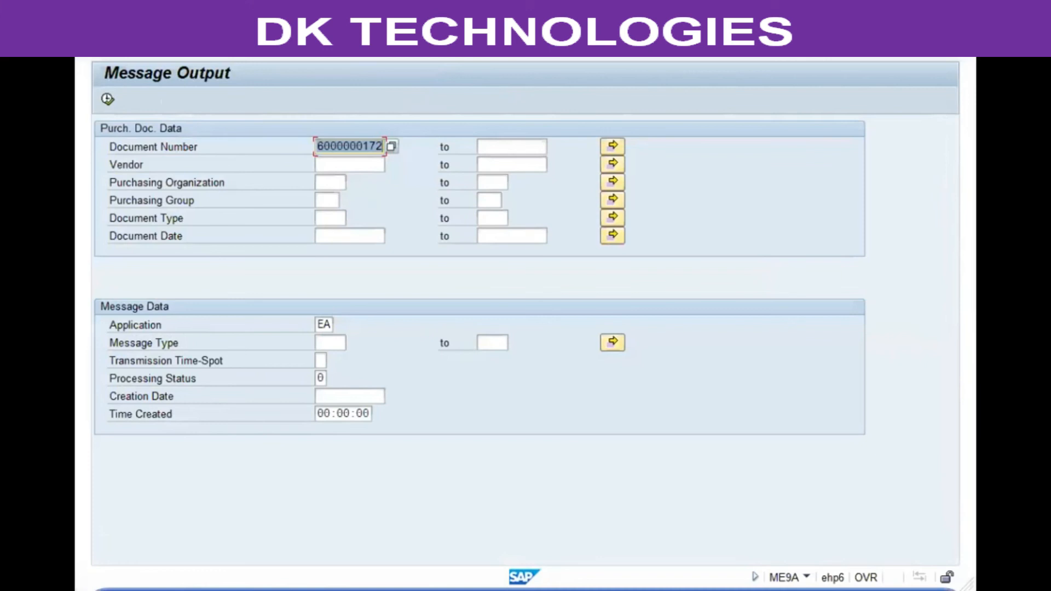
left_click(310, 47)
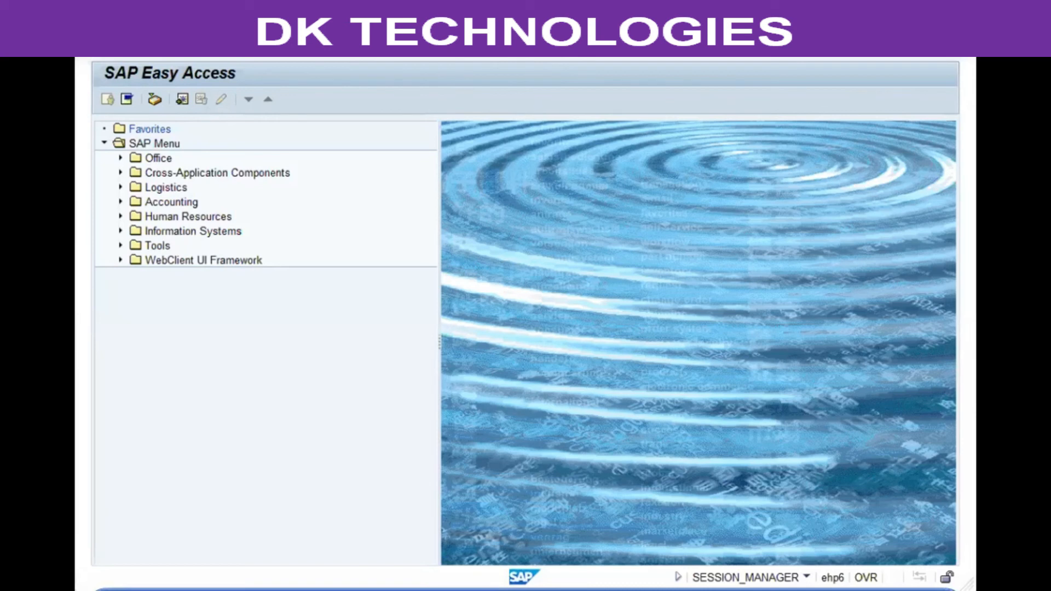
- Open the quotation for the RFQ of VG01 Regular Vendor 1 in transaction ME47
key("Return")
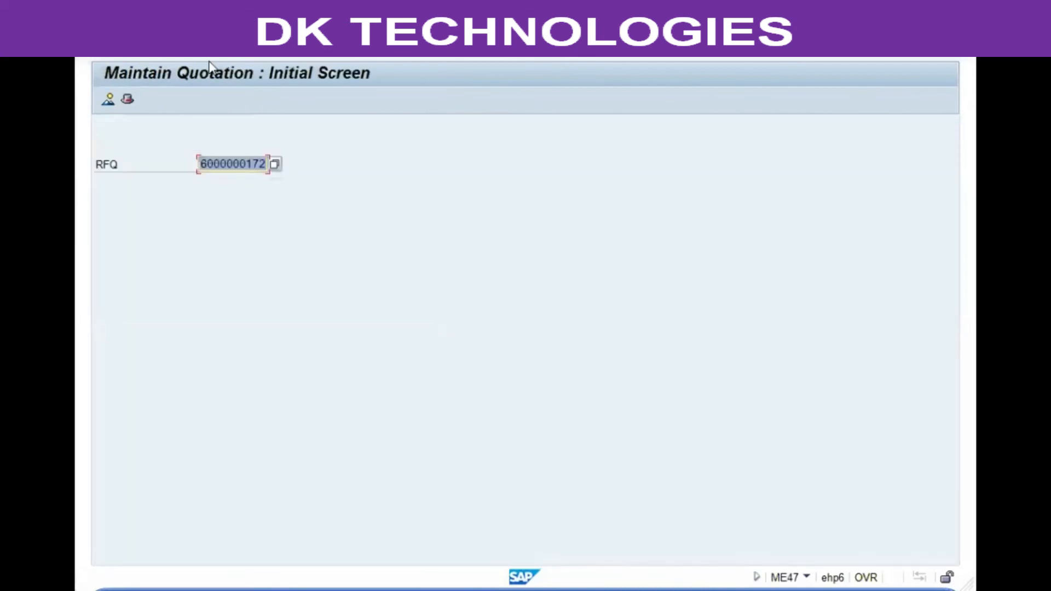
key("Right")
key("BackSpace")
type("1")
key("Return")
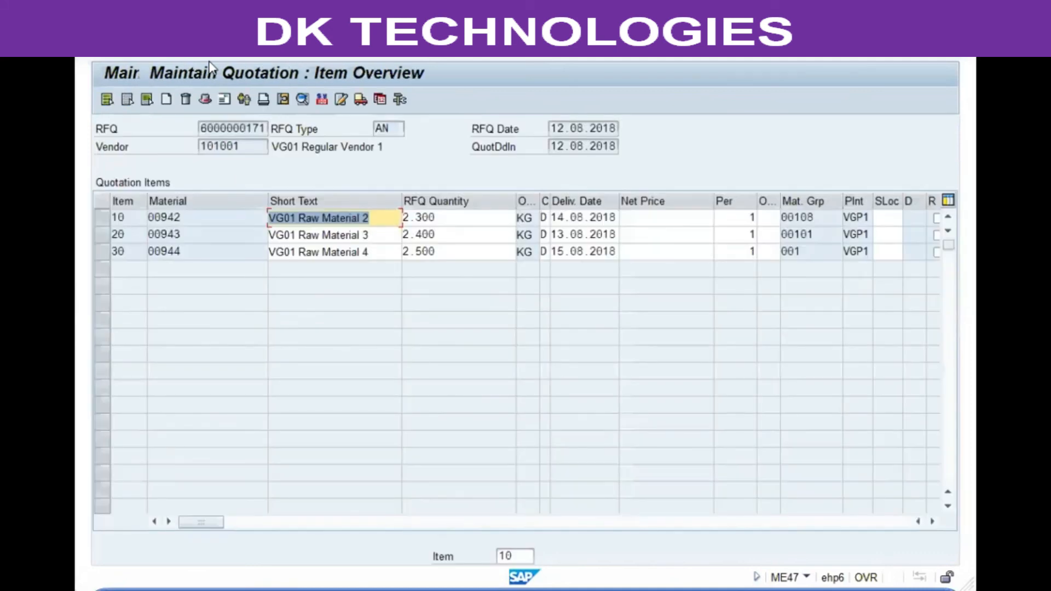
- Enter net prices of 230, 240 and 250 for quotation items 10, 20 and 30
key("Tab")
key("Tab")
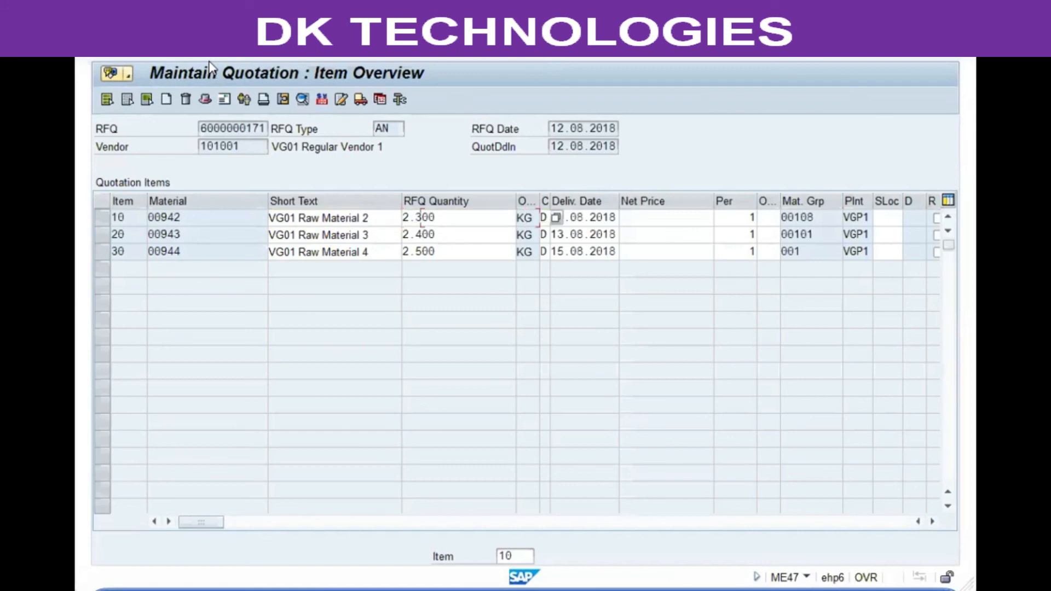
type("230")
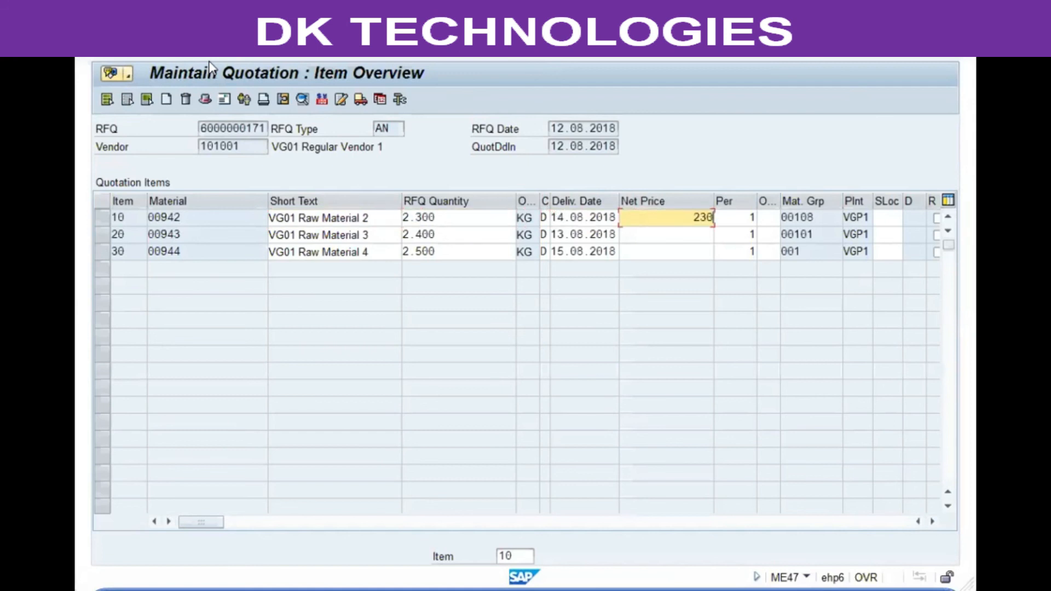
key("Down")
type("240")
key("Down")
type("250")
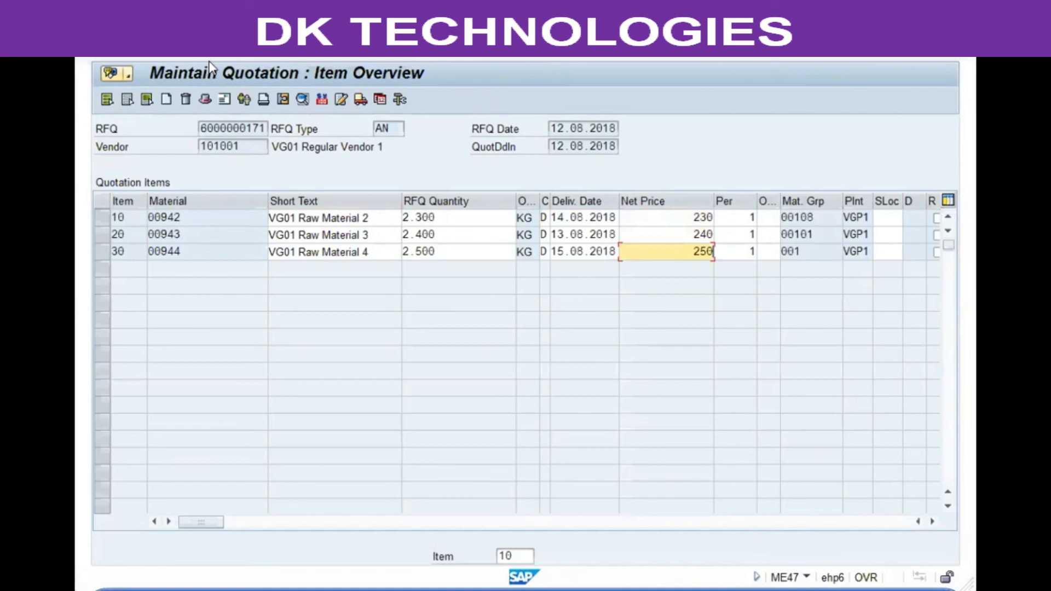
- Save the quotation of VG01 Regular Vendor 1 and open the quotation for the RFQ of VG01 Regular Vendor 2
key("Return")
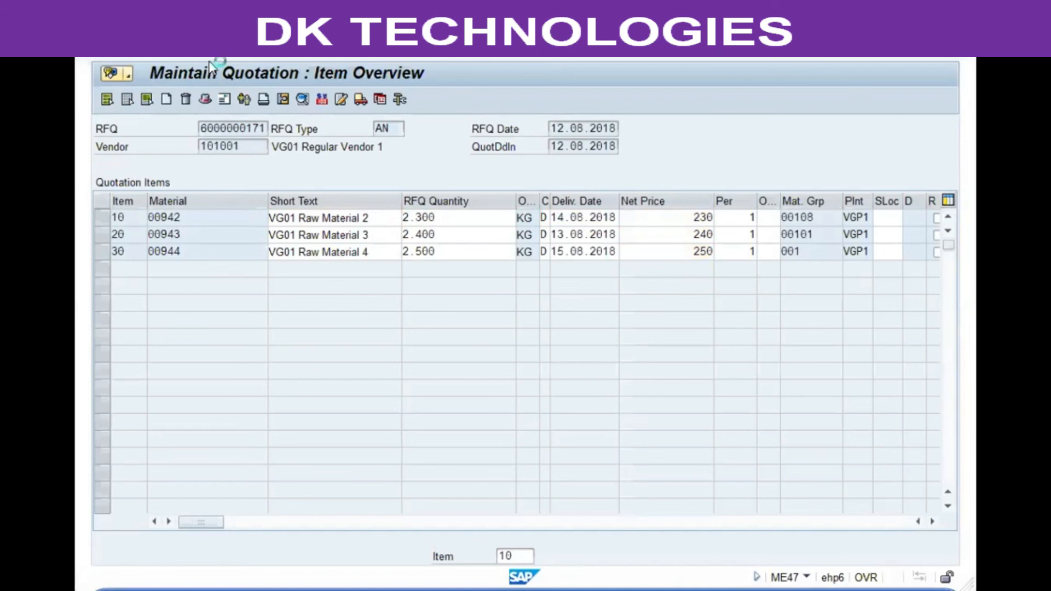
key("ctrl+s")
key("BackSpace")
type("2")
key("Return")
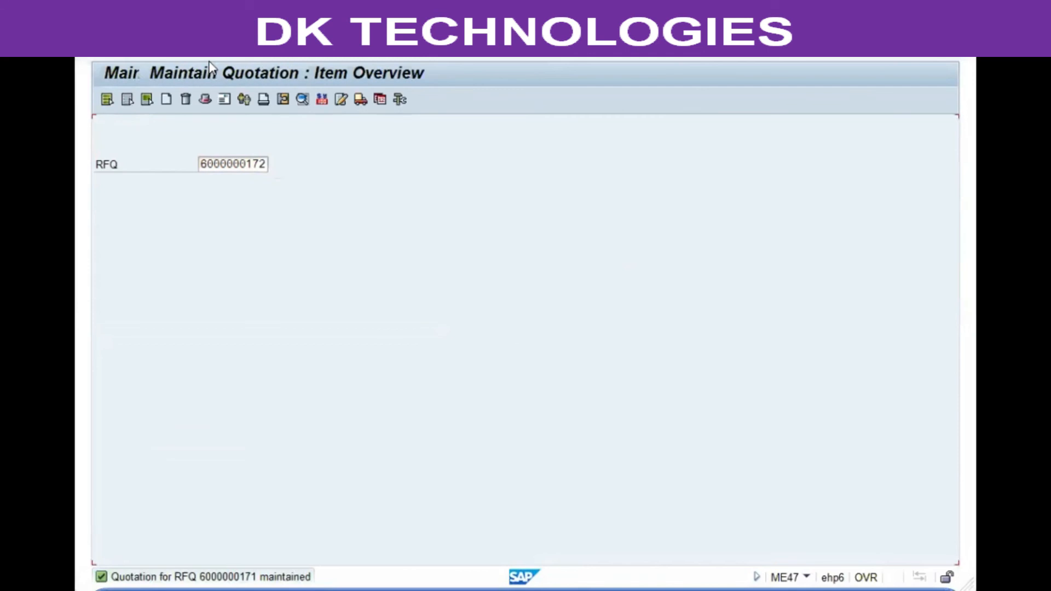
- Enter net prices of 225, 235 and 245 for items 10, 20 and 30 of the VG01 Regular Vendor 2 quotation
key("Tab")
key("Tab")
type("225")
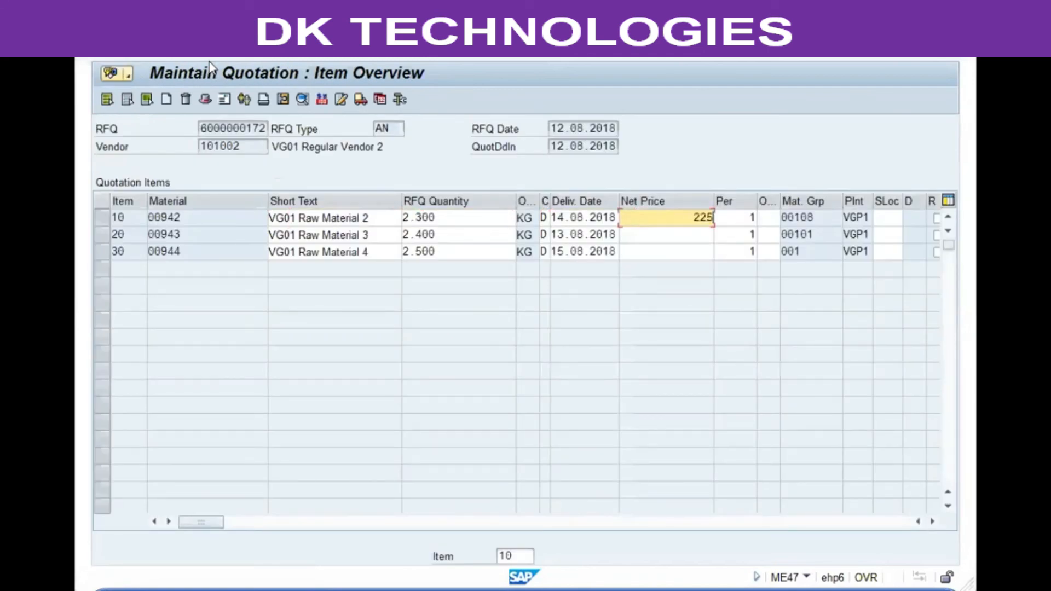
key("Down")
type("235")
key("Down")
type("245")
- Save the quotation of VG01 Regular Vendor 2 and open the quotation for the RFQ of VG01 Regular Vendor 3
key("ctrl+s")
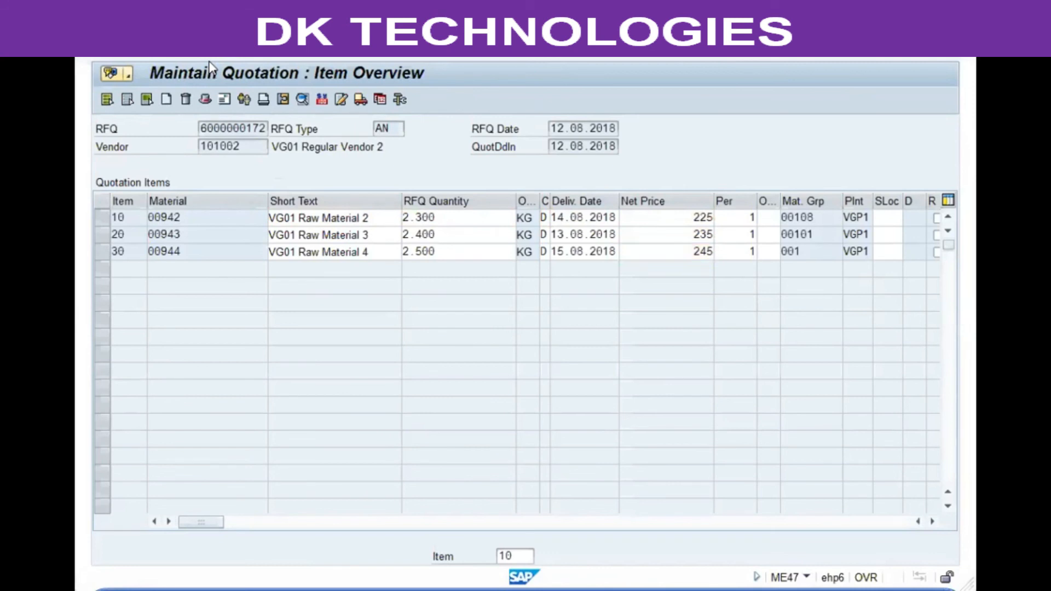
type("6000000173")
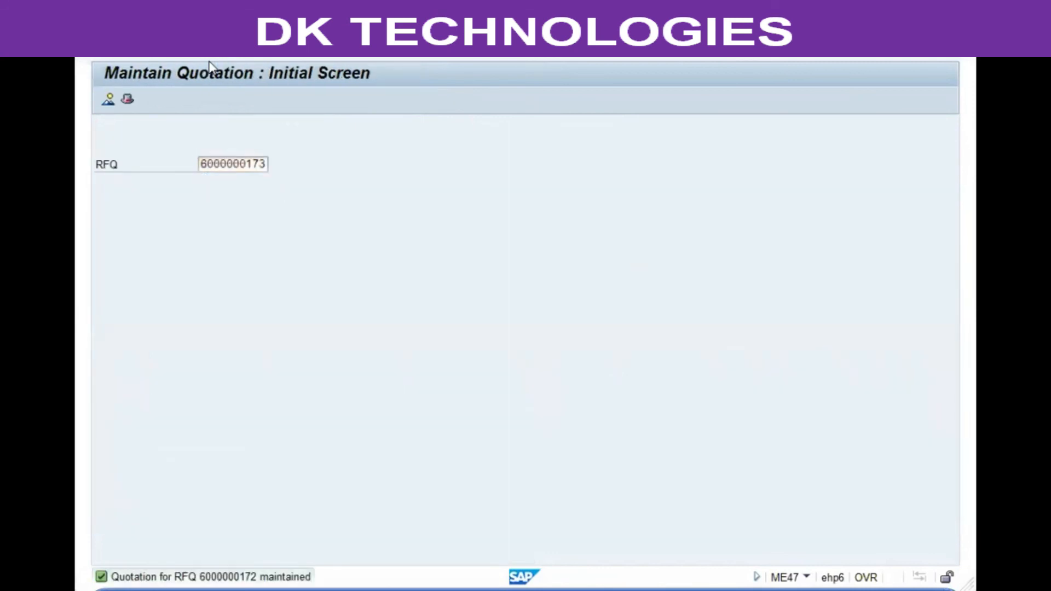
key("Return")
- Enter net prices of 235, 245 and 255 for items 10, 20 and 30 of the VG01 Regular Vendor 3 quotation
key("Tab")
key("Tab")
type("235")
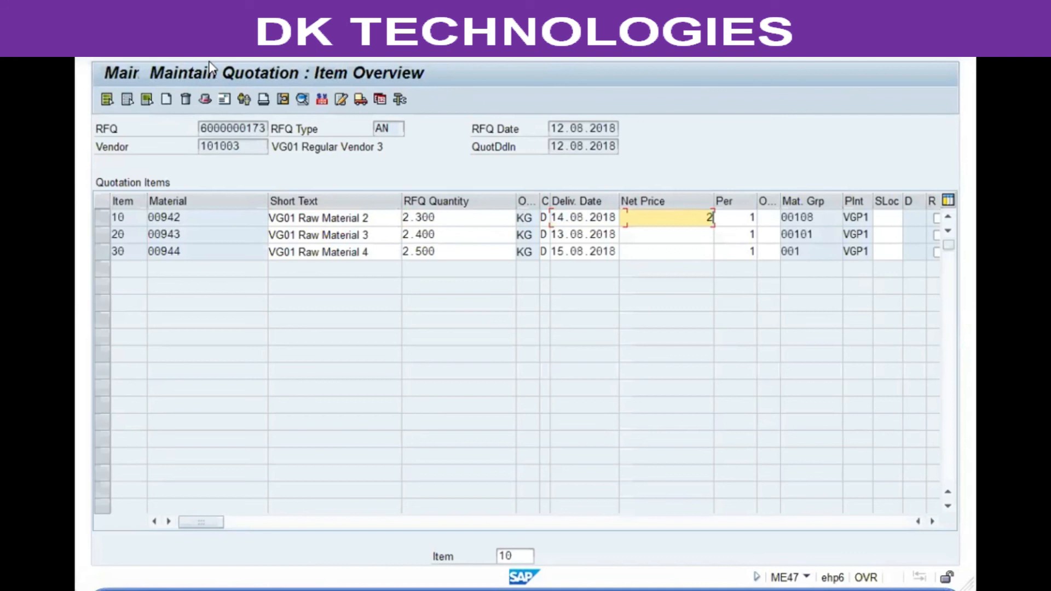
key("Down")
type("32")
key("BackSpace")
key("BackSpace")
type("245")
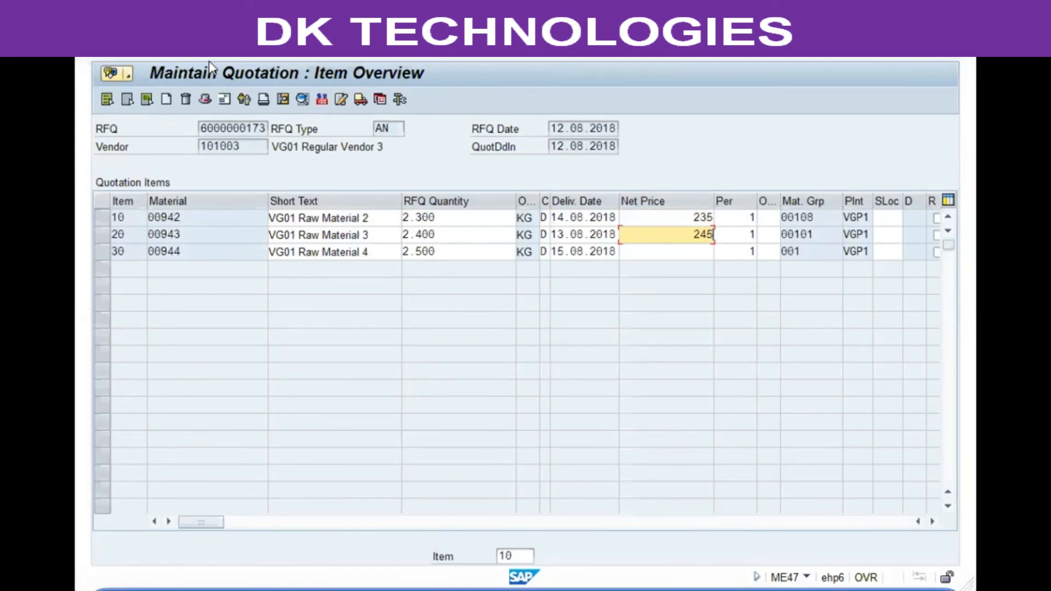
key("Down")
type("255")
- Save the quotation of VG01 Regular Vendor 3 and open the quotation for the RFQ of VG01 Regular Vendor 4
key("ctrl+s")
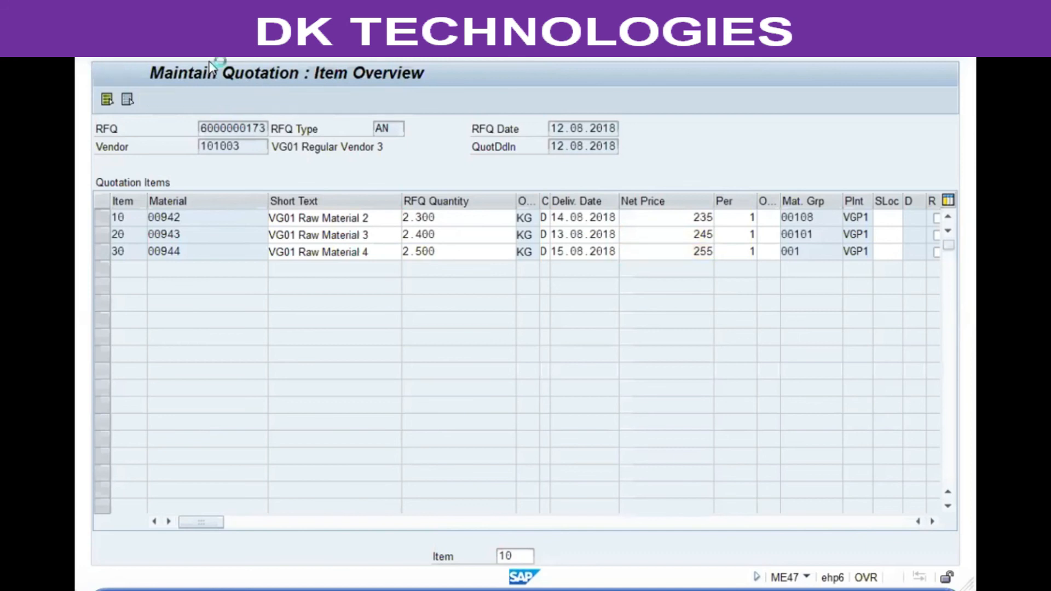
key("BackSpace")
type("4")
key("Return")
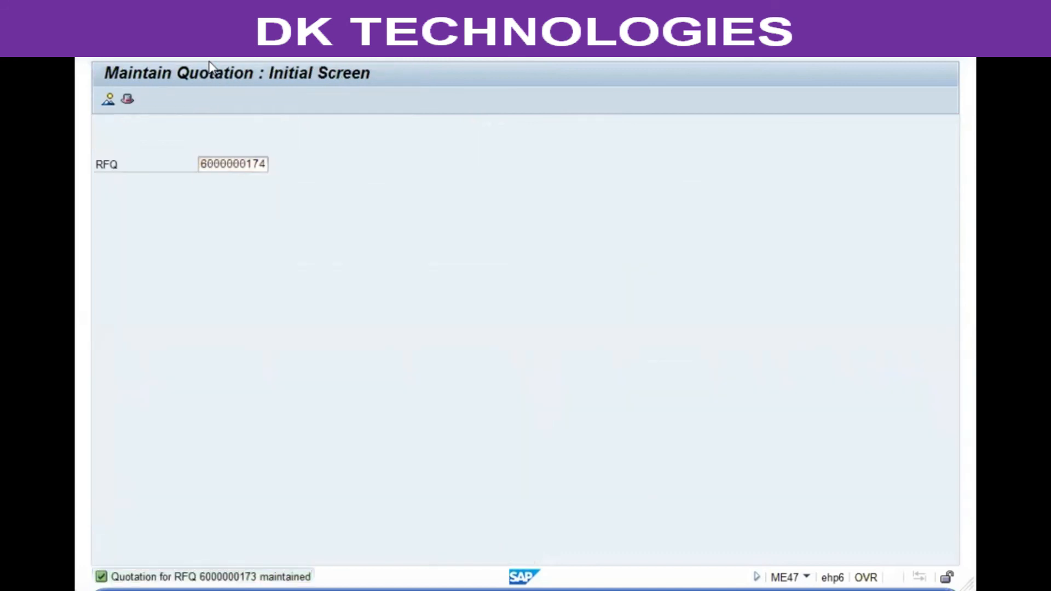
- Enter net prices of 231, 239 and 252 for items 10, 20 and 30 of the VG01 Regular Vendor 4 quotation and save it
key("Tab")
key("Tab")
type("231")
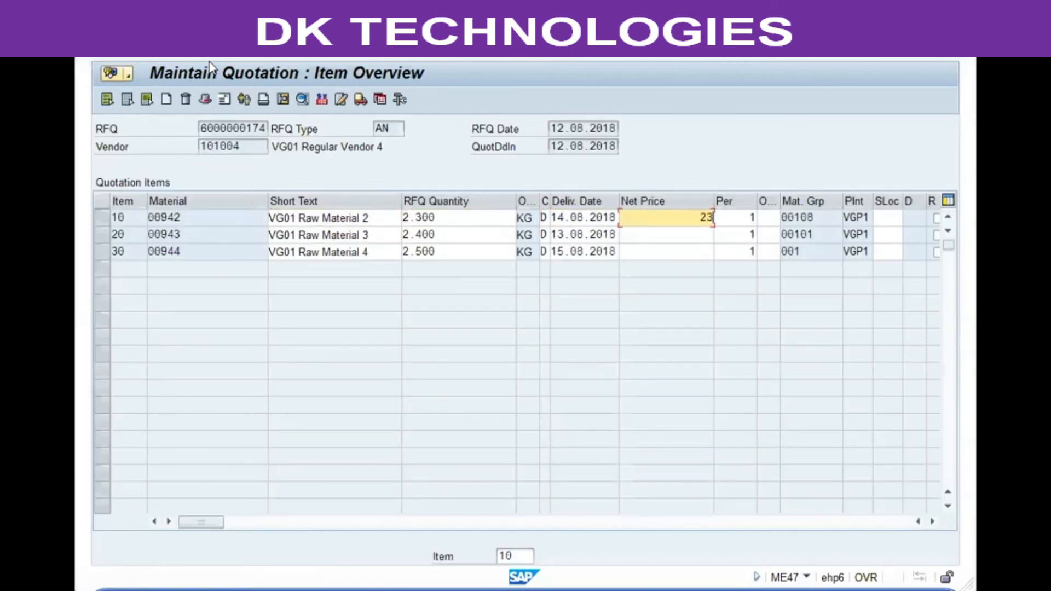
key("Down")
type("239")
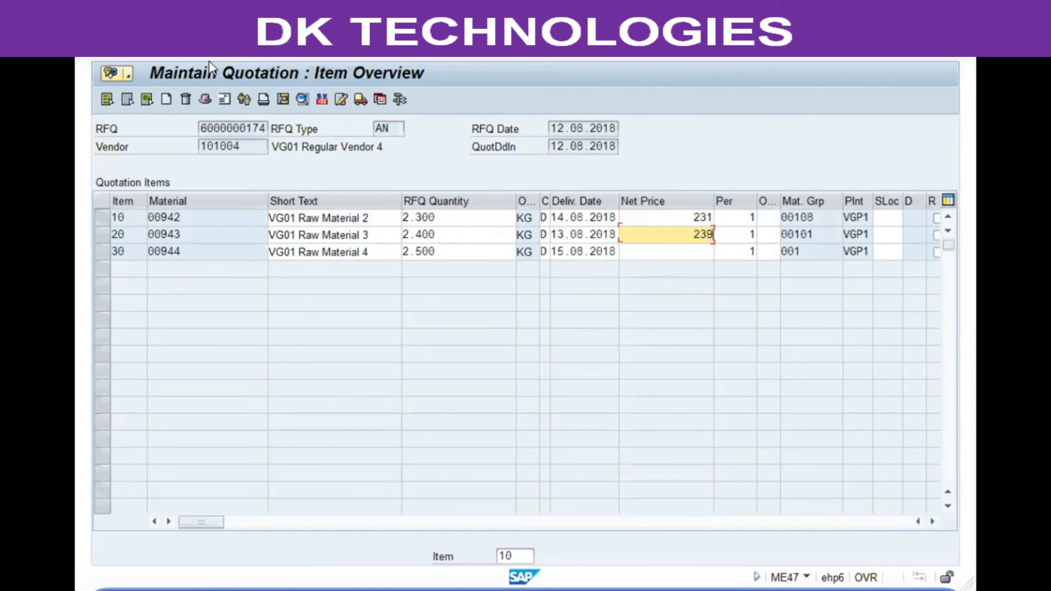
key("Down")
type("252")
key("ctrl+s")
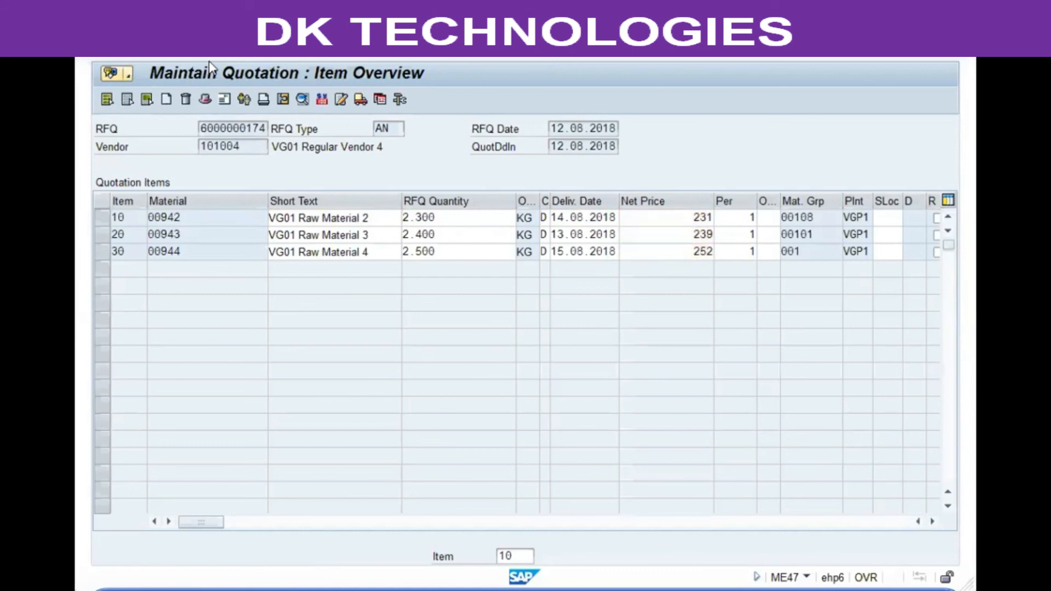
- Leave and restart transaction ME47, and reopen the quotation for the RFQ of VG01 Regular Vendor 1
key("F3")
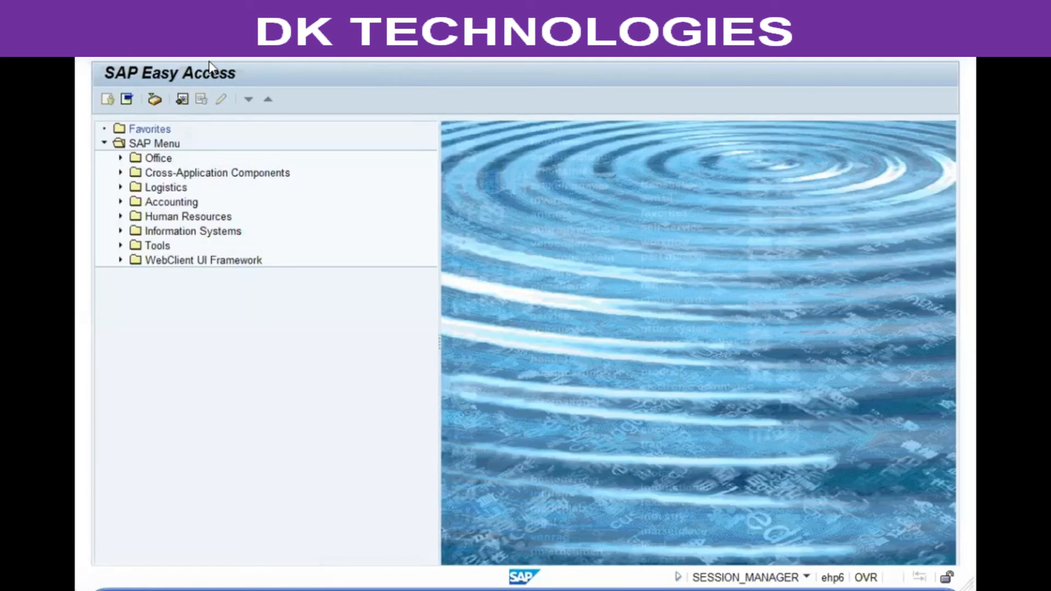
key("Return")
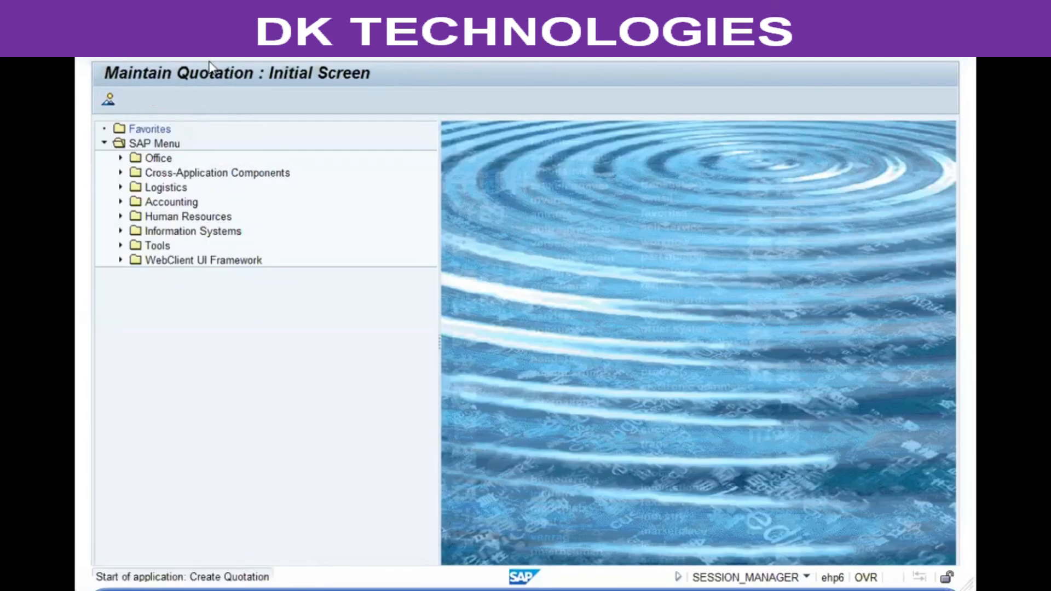
key("End")
key("BackSpace")
type("1")
key("Return")
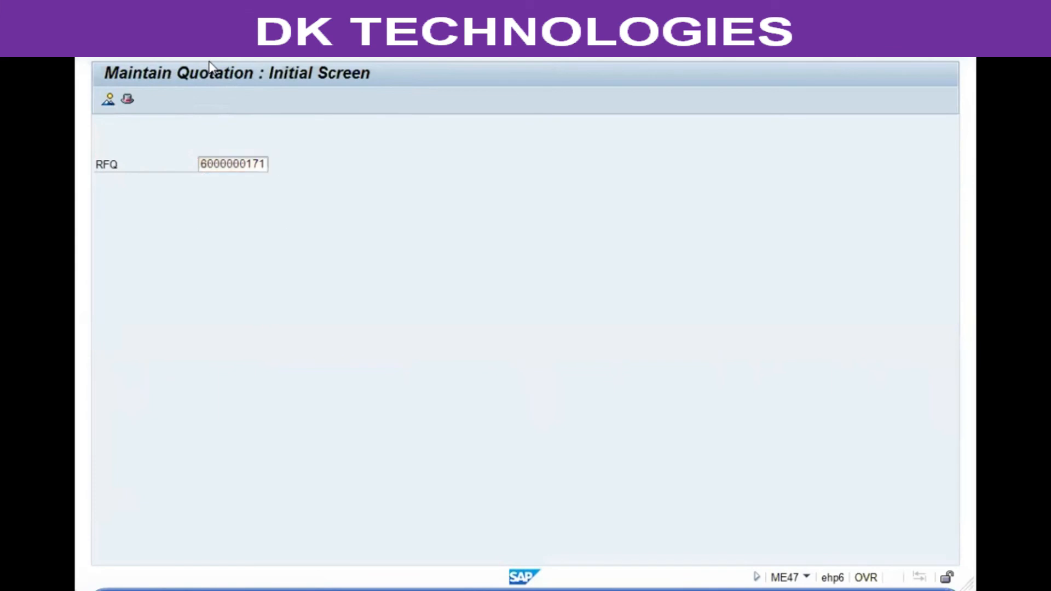
- Examine the delivery dates and net prices of the three items in the VG01 Regular Vendor 1 quotation
key("Down")
key("Down")
key("Up")
key("Up")
key("Tab")
key("Tab")
key("Tab")
key("Down")
key("Down")
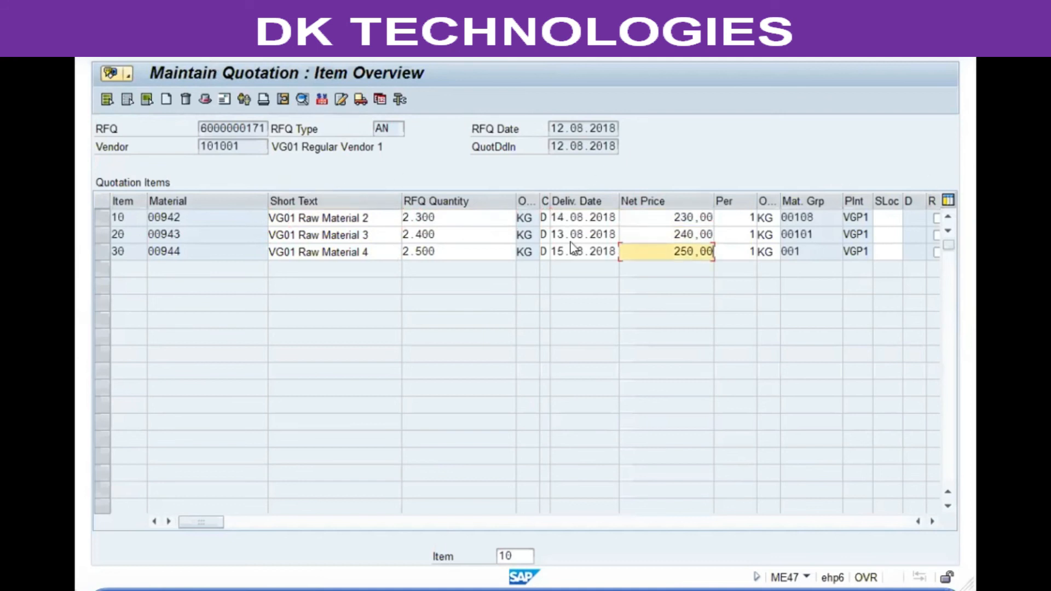
- Open the details of quotation item 20 and set its InfoUpdate indicator to B, Update with plant (if no plant ban)
left_click(212, 236)
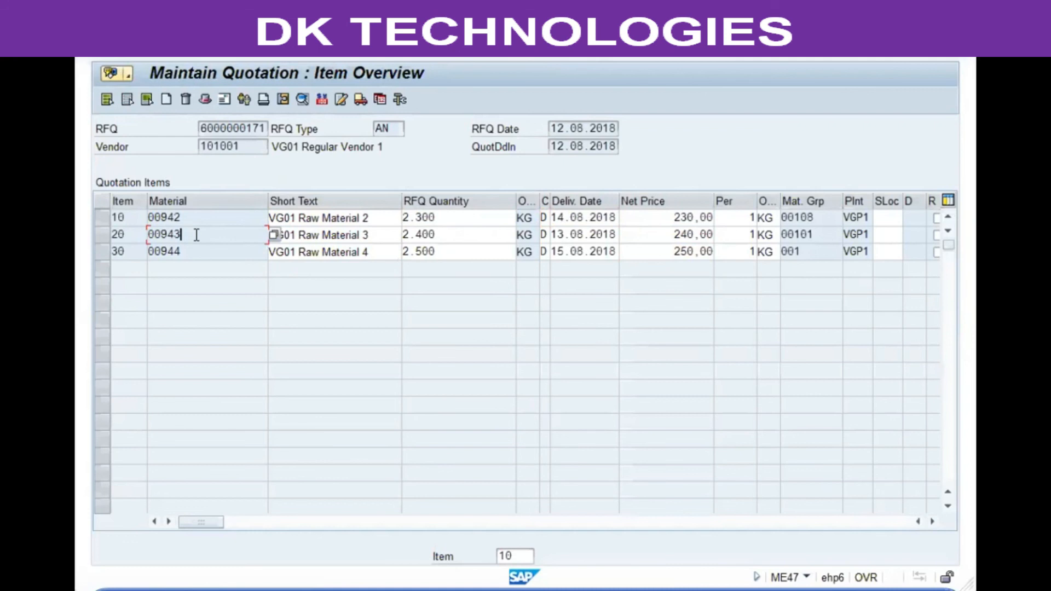
double_click(196, 235)
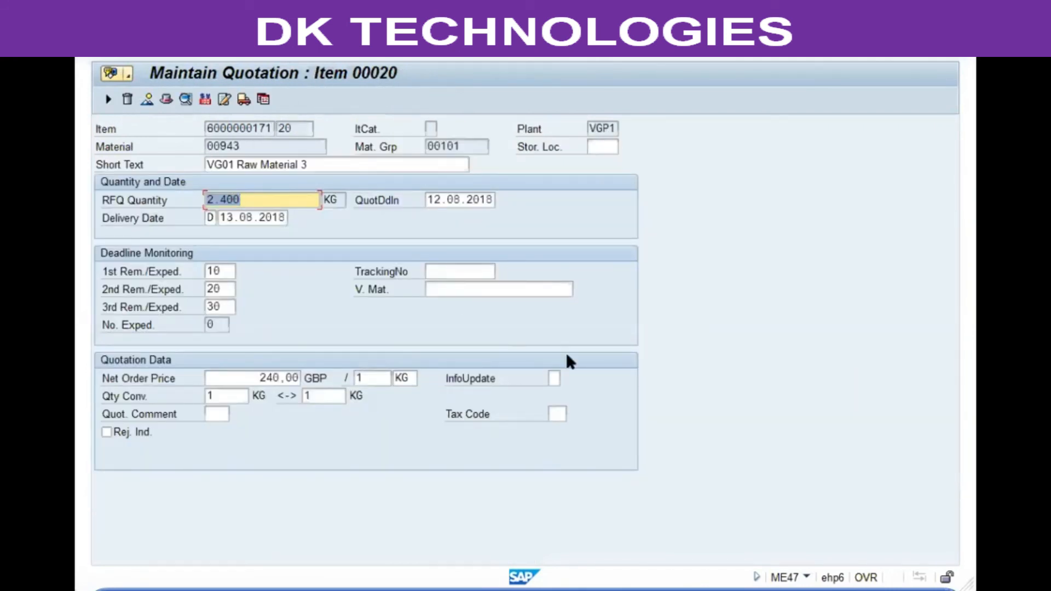
left_click(553, 377)
left_click(573, 381)
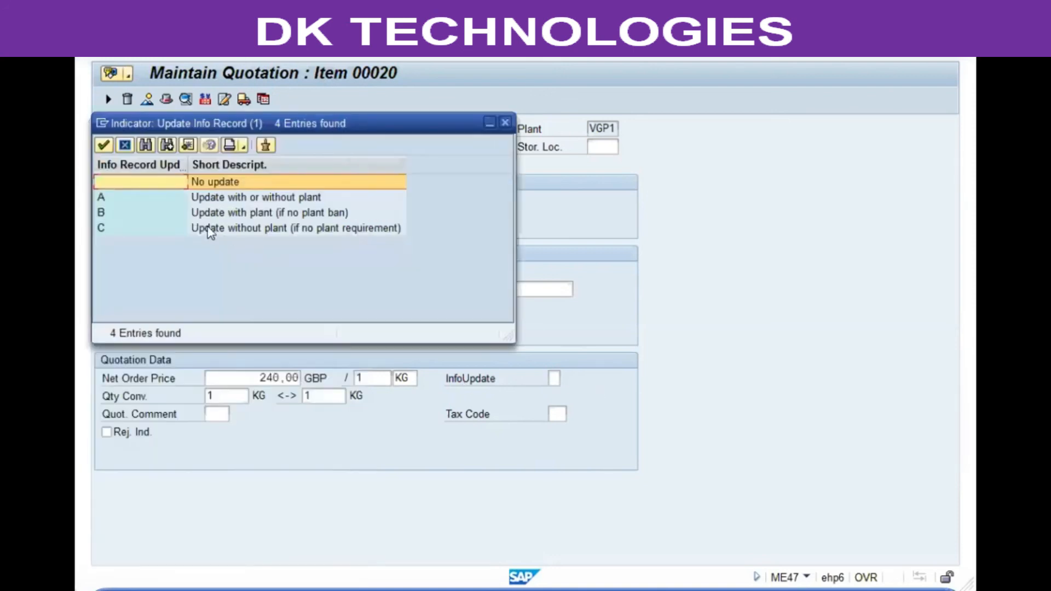
left_click(104, 213)
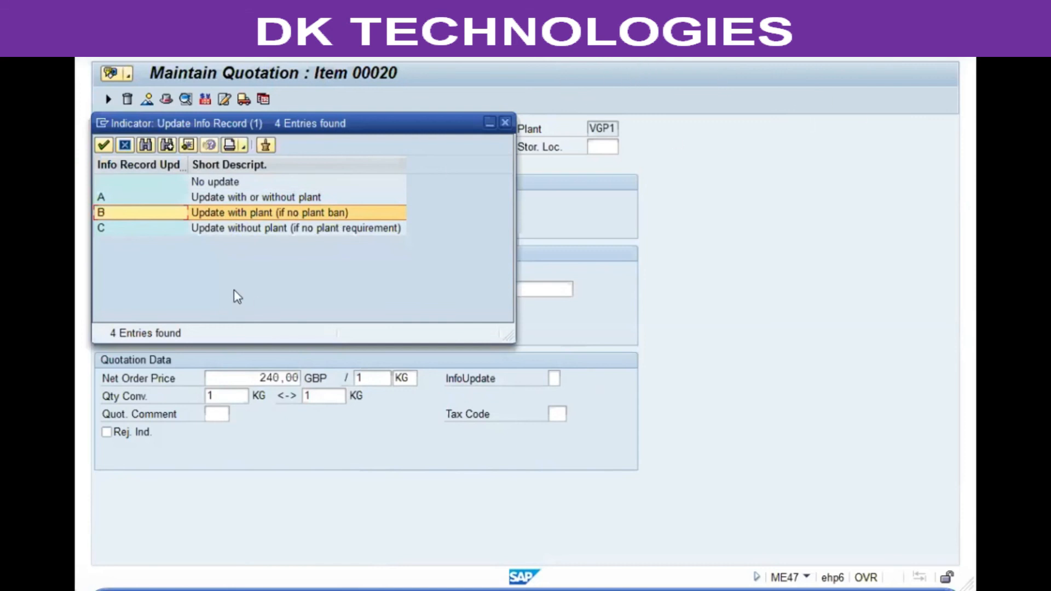
double_click(309, 213)
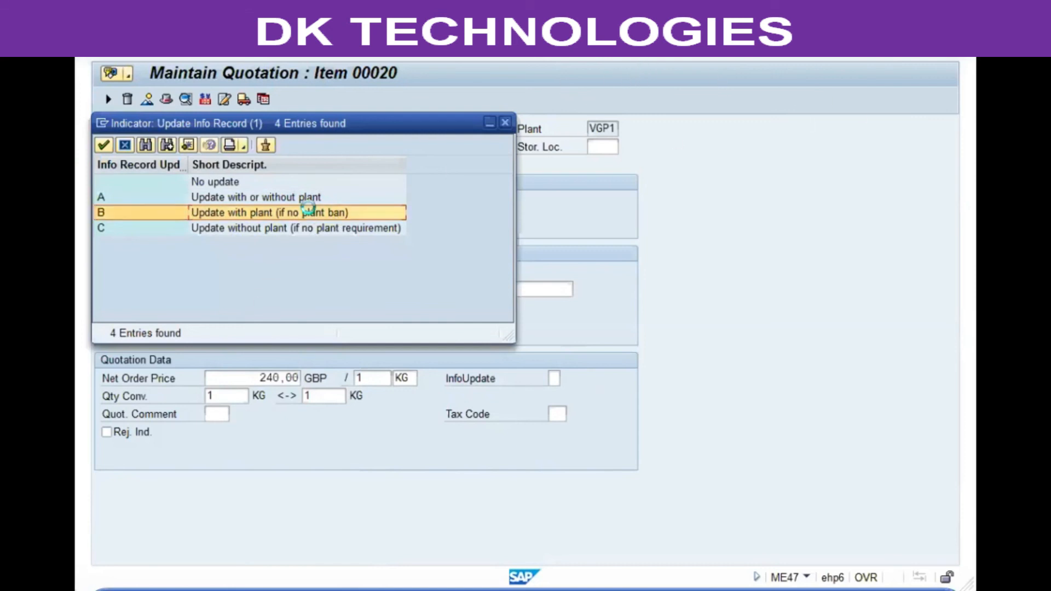